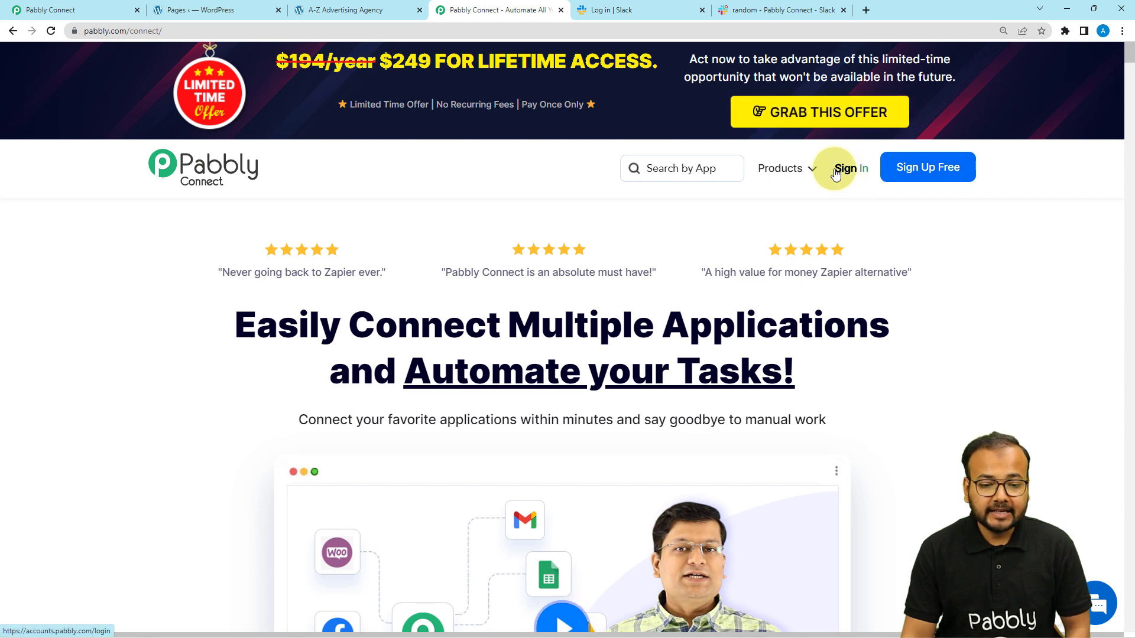
Bring up the Pabbly Connect homepage at pabbly.com/connect with its $249 lifetime-access offer.
mouse_move(789, 169)
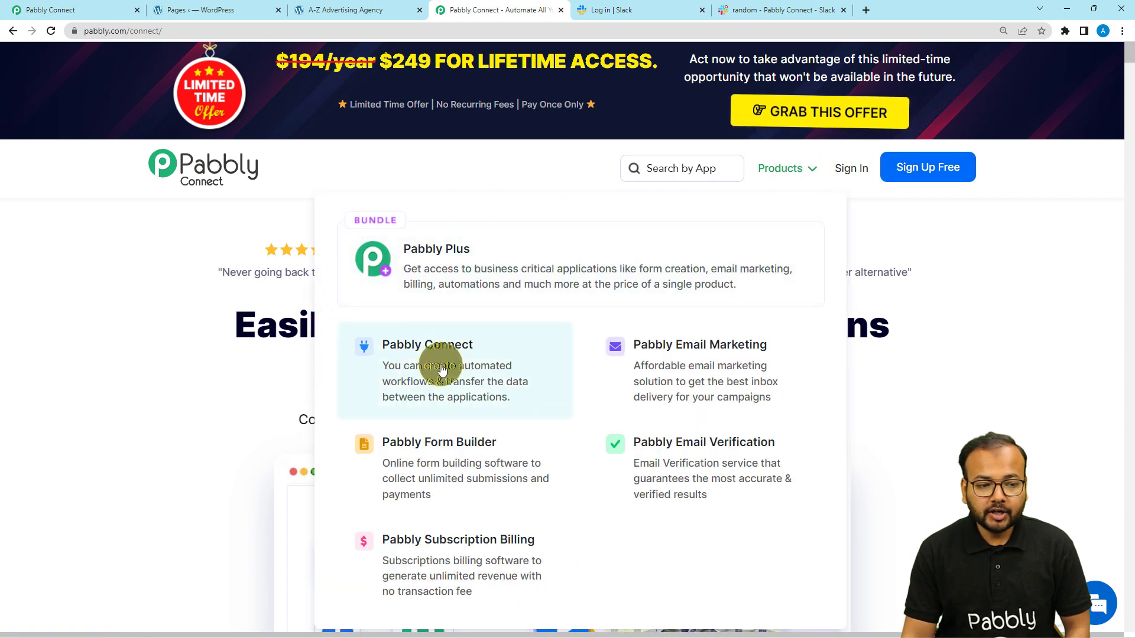
From the dashboard, create a workflow named 'Webhook to Slack Automation'.
click(51, 10)
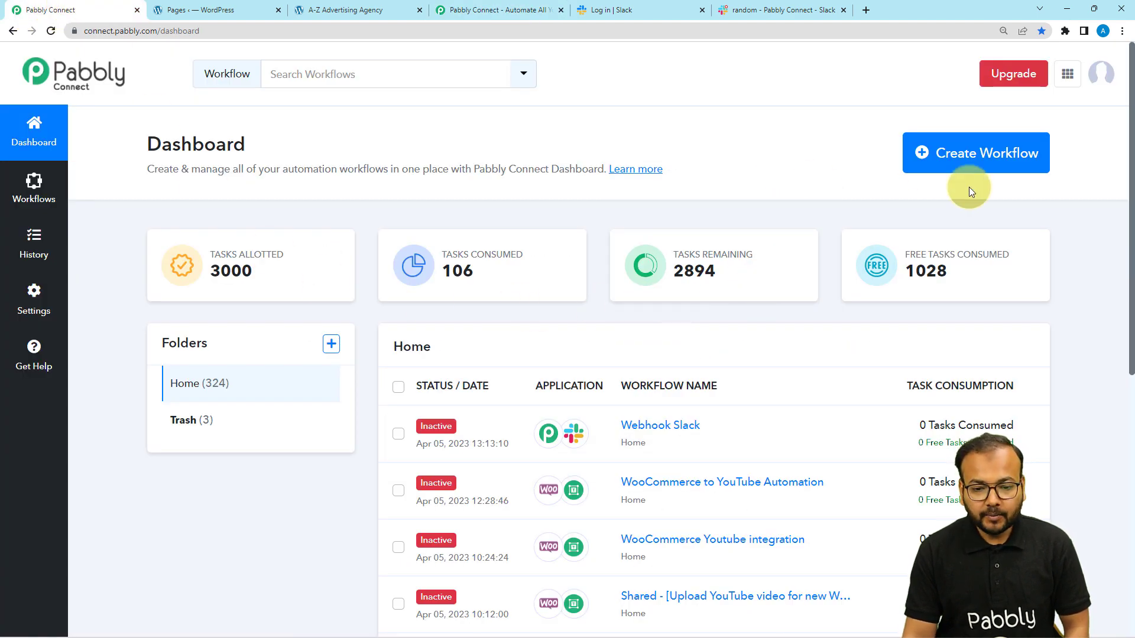
click(953, 158)
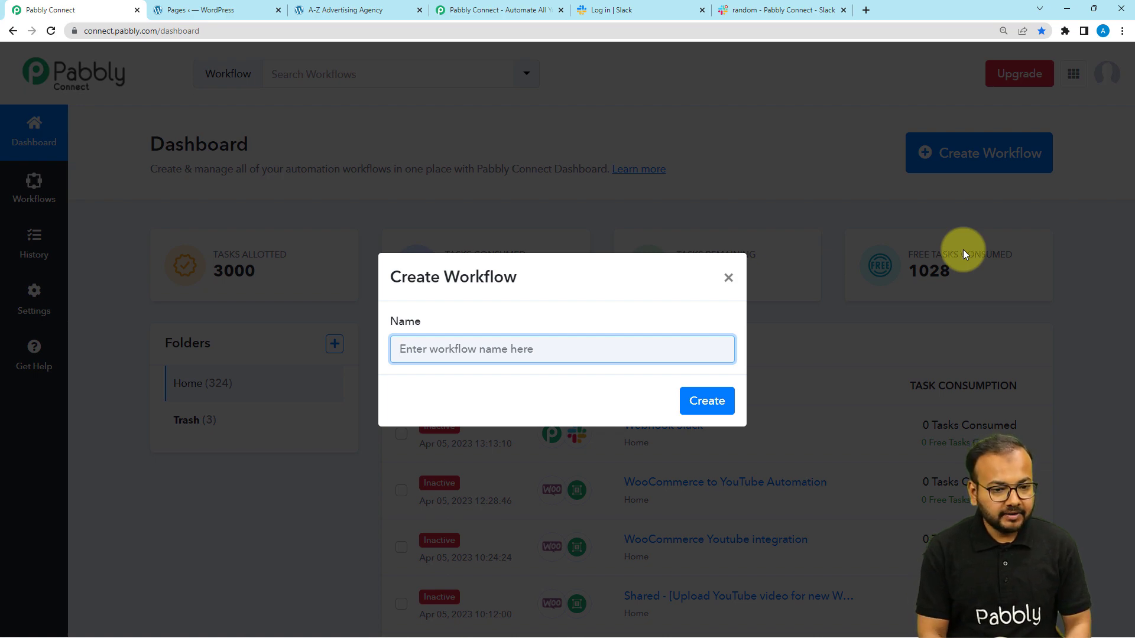
text(Webhook to Slack Automation)
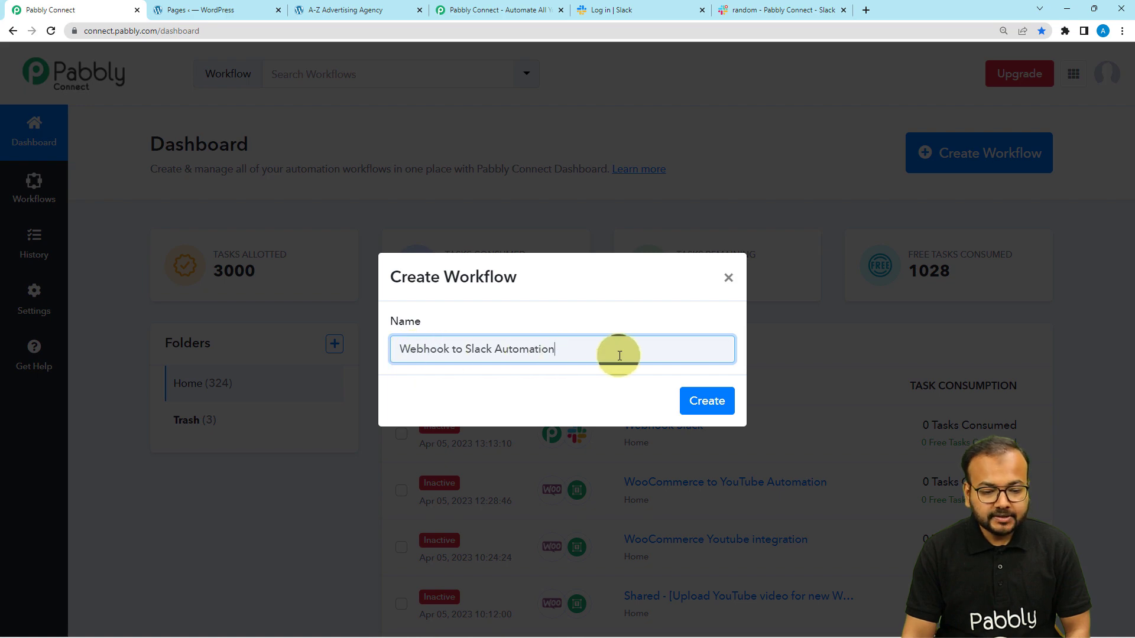
click(702, 406)
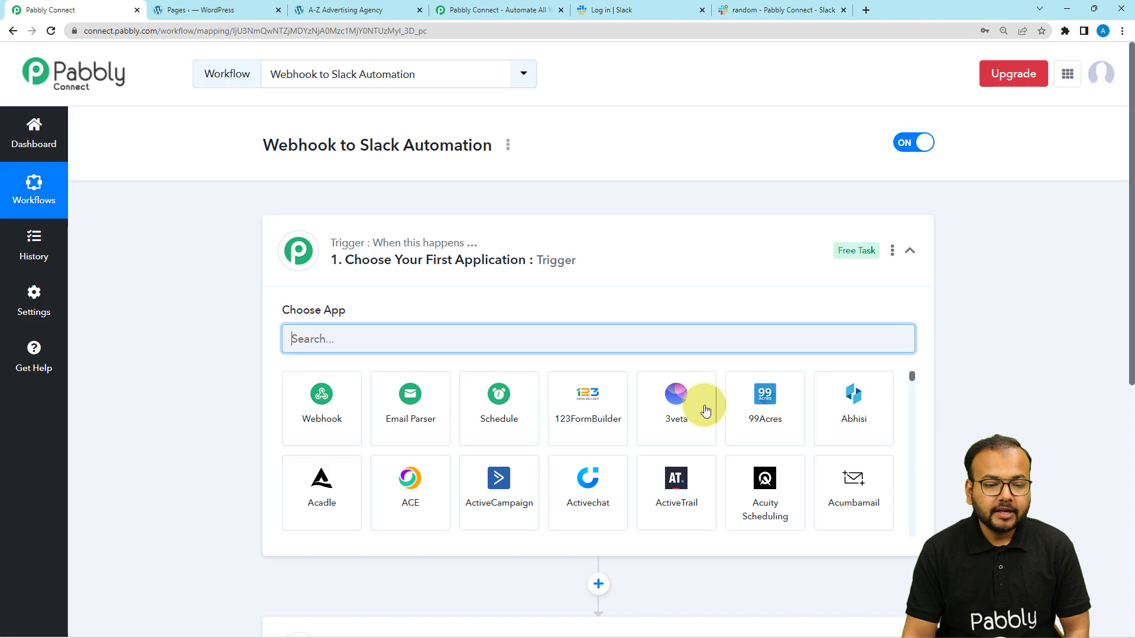
Choose Webhook by Pabbly as the trigger app so a unique webhook URL is generated.
click(698, 262)
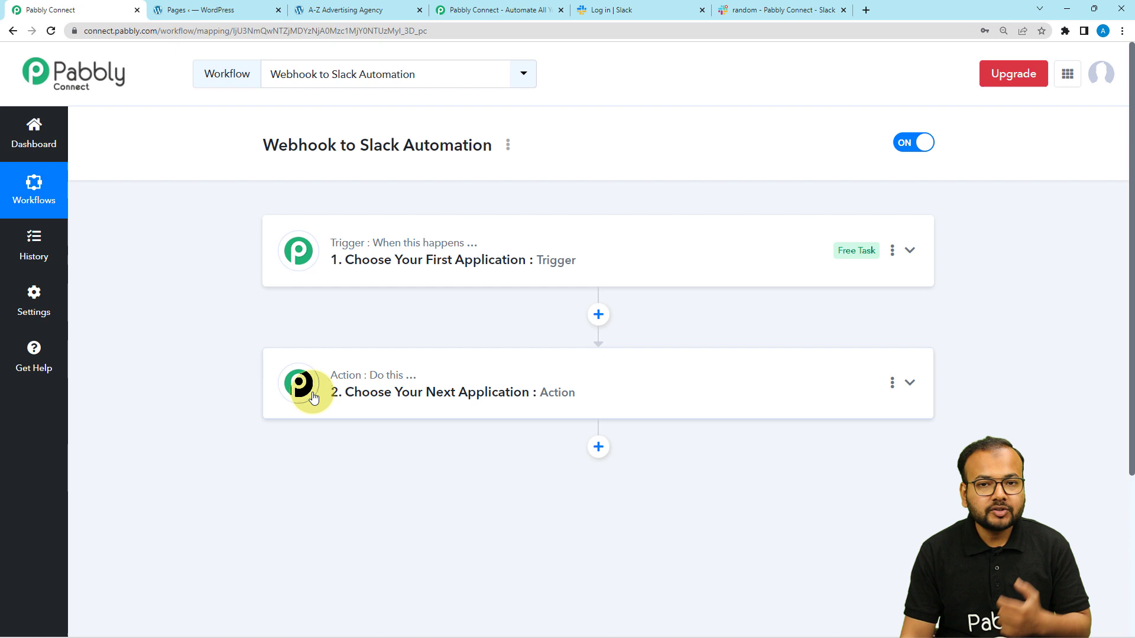
click(367, 274)
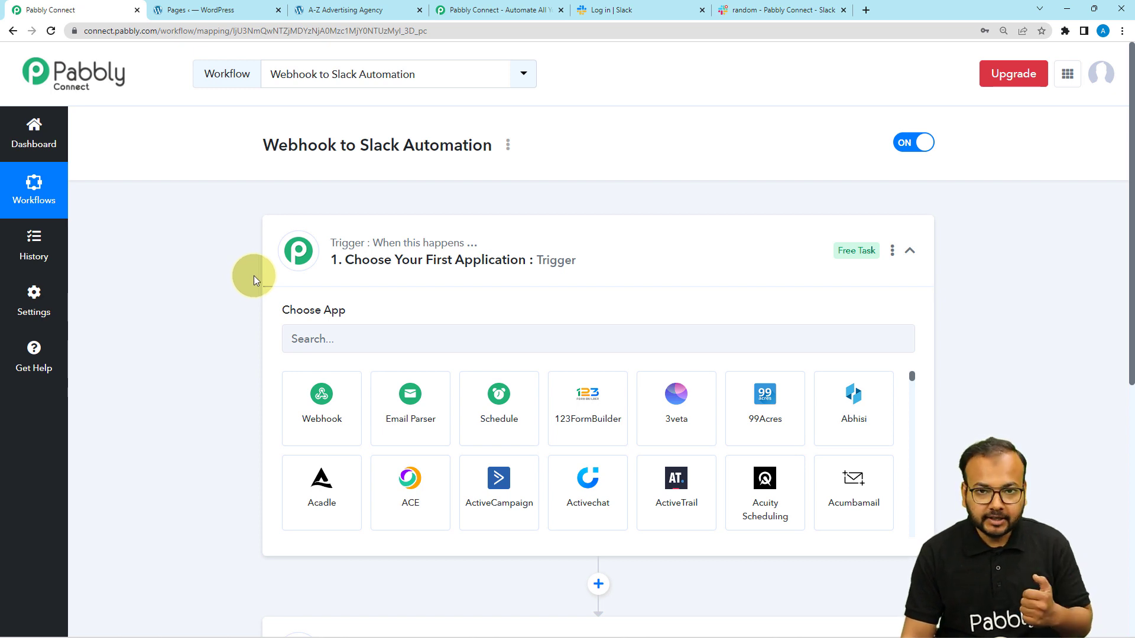
scroll(211, 304, down, 1)
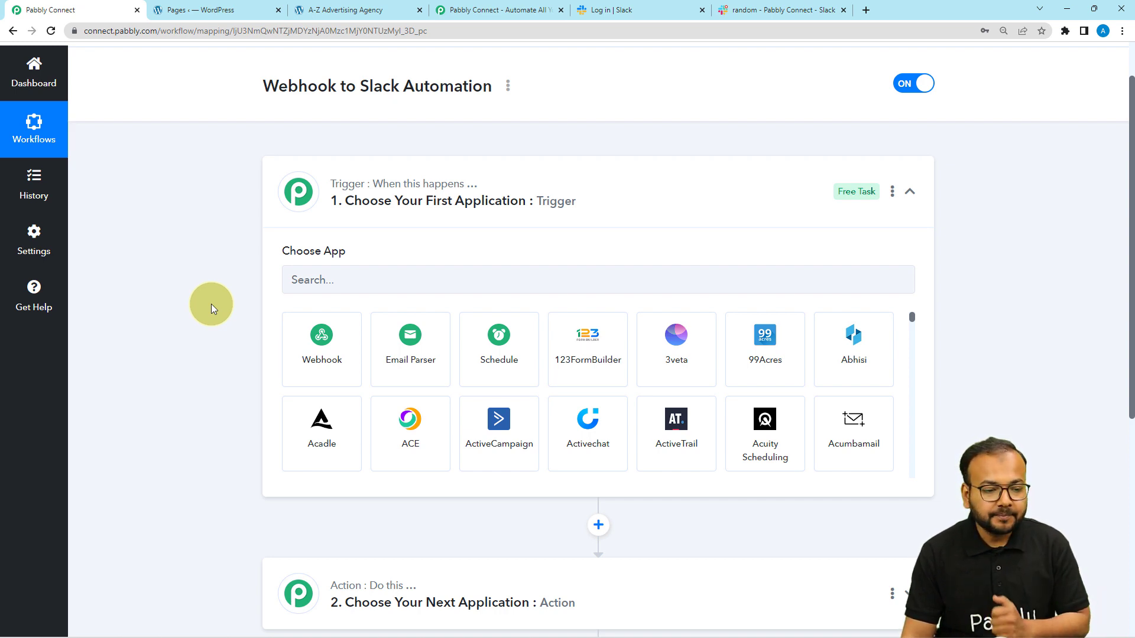
scroll(237, 304, down, 1)
scroll(384, 213, up, 1)
click(380, 273)
click(319, 367)
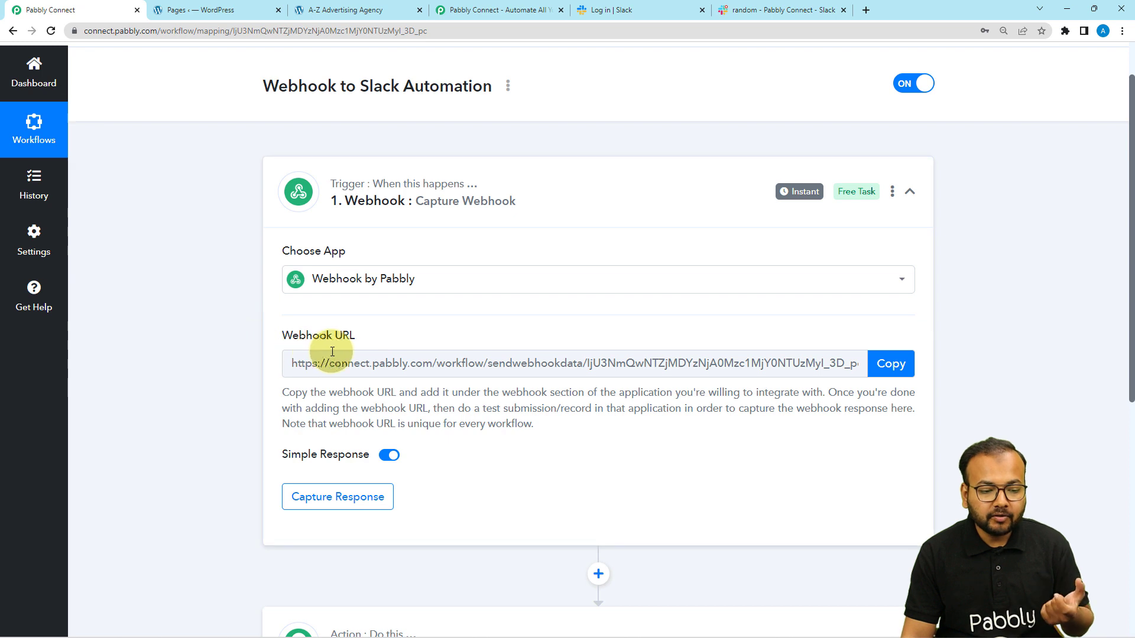
mouse_move(338, 343)
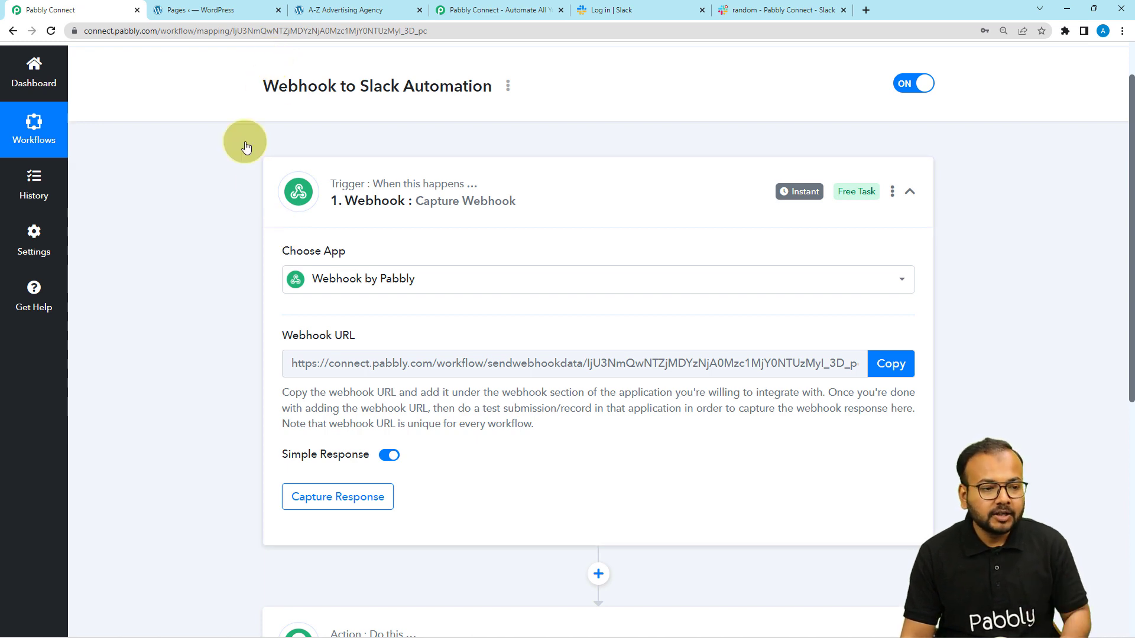
Open the A-Z Advertising Agency form page with Edit with Elementor.
click(318, 13)
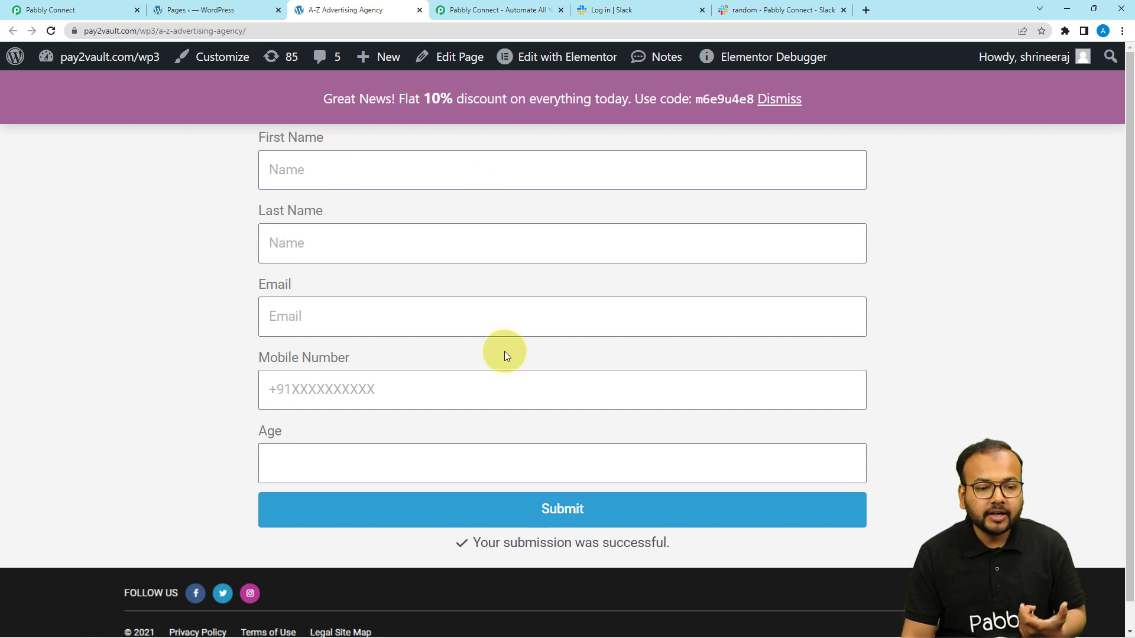
click(529, 63)
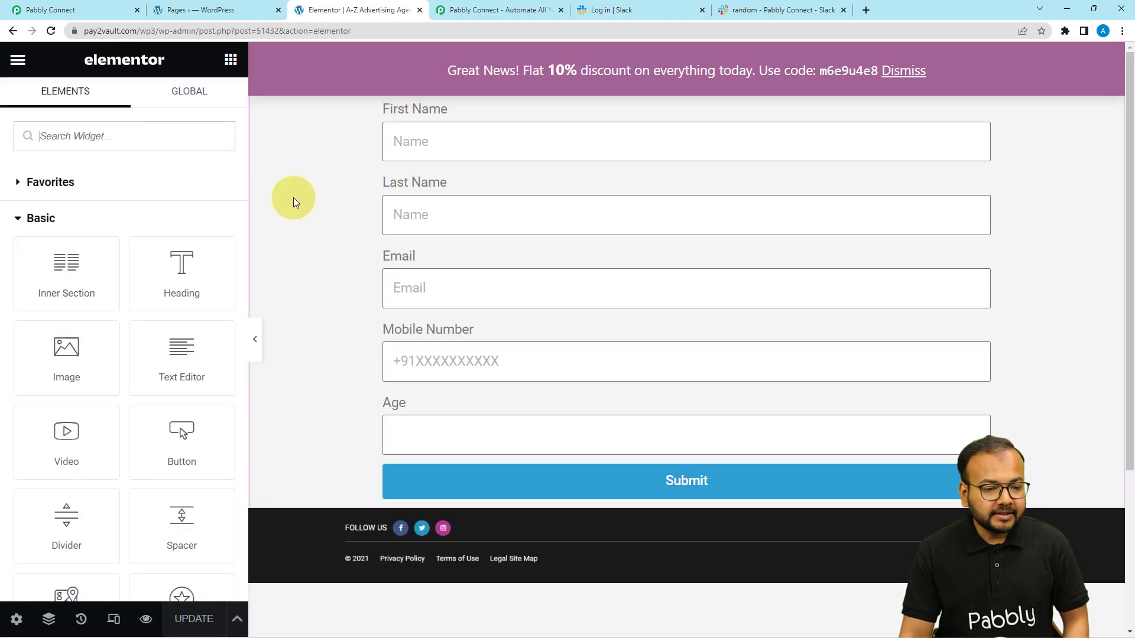
Remove and re-add Webhook as the form's Actions After Submit entry.
click(433, 122)
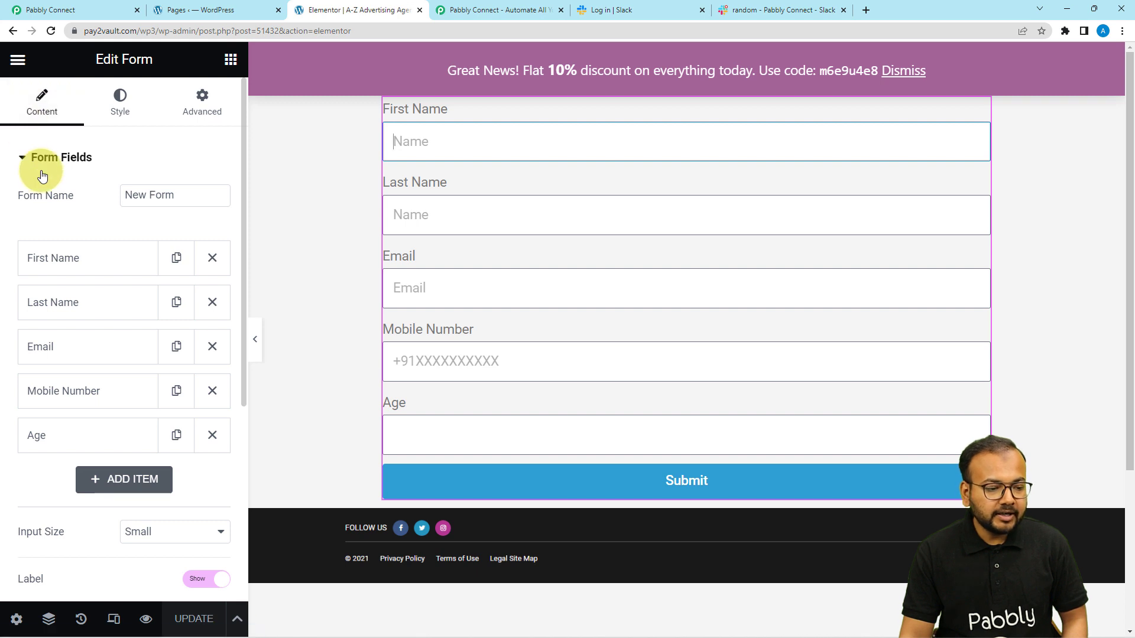
scroll(39, 172, down, 5)
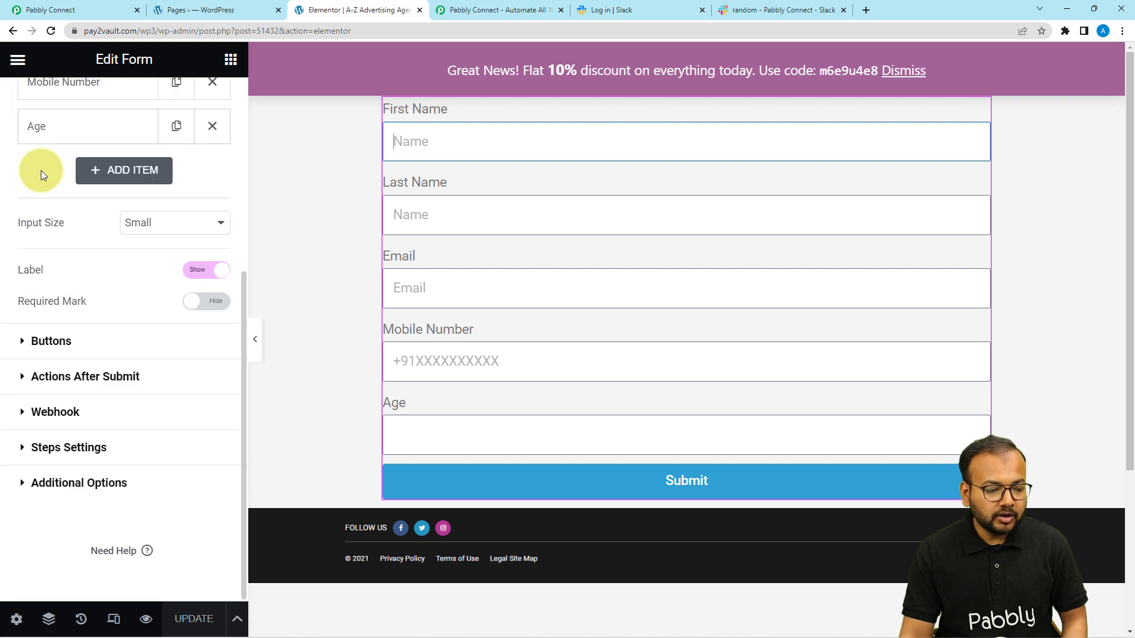
click(37, 377)
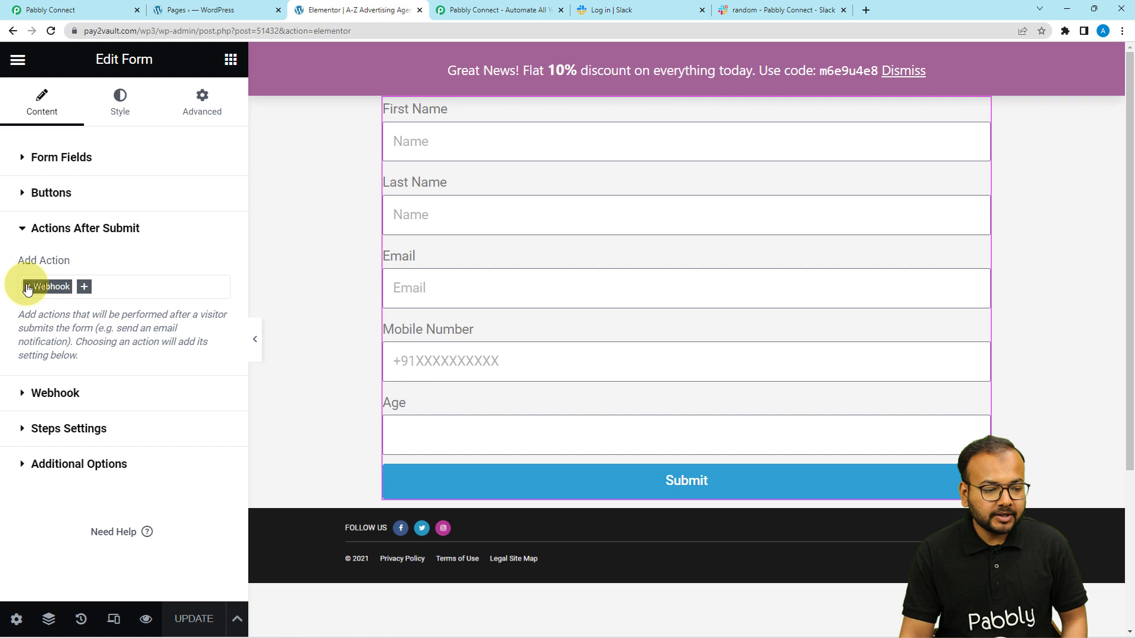
click(26, 287)
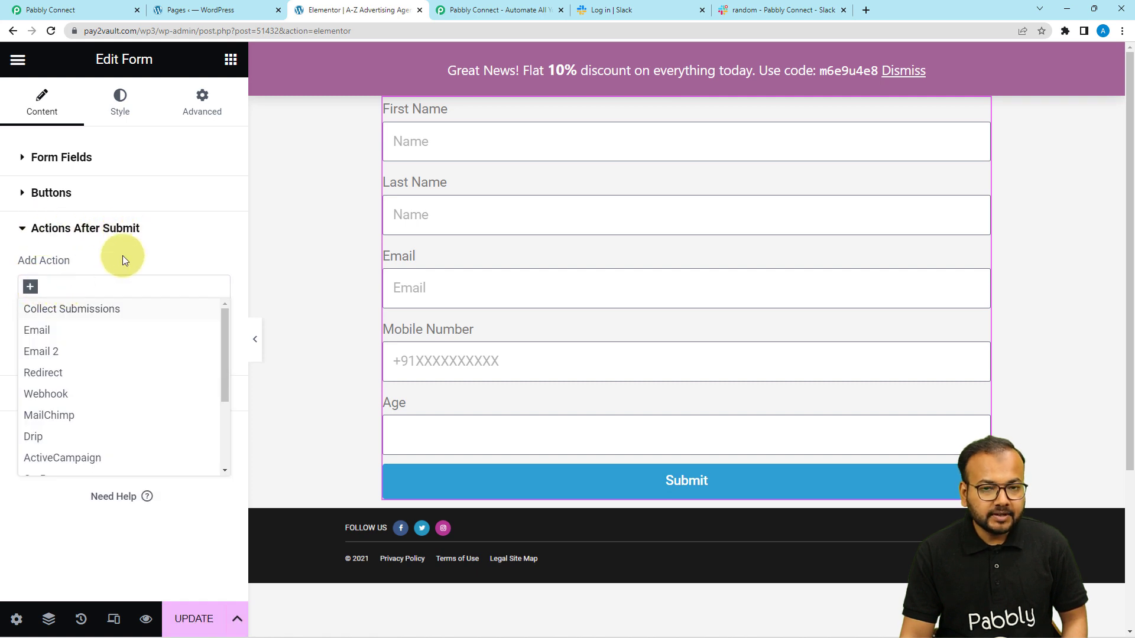
click(102, 287)
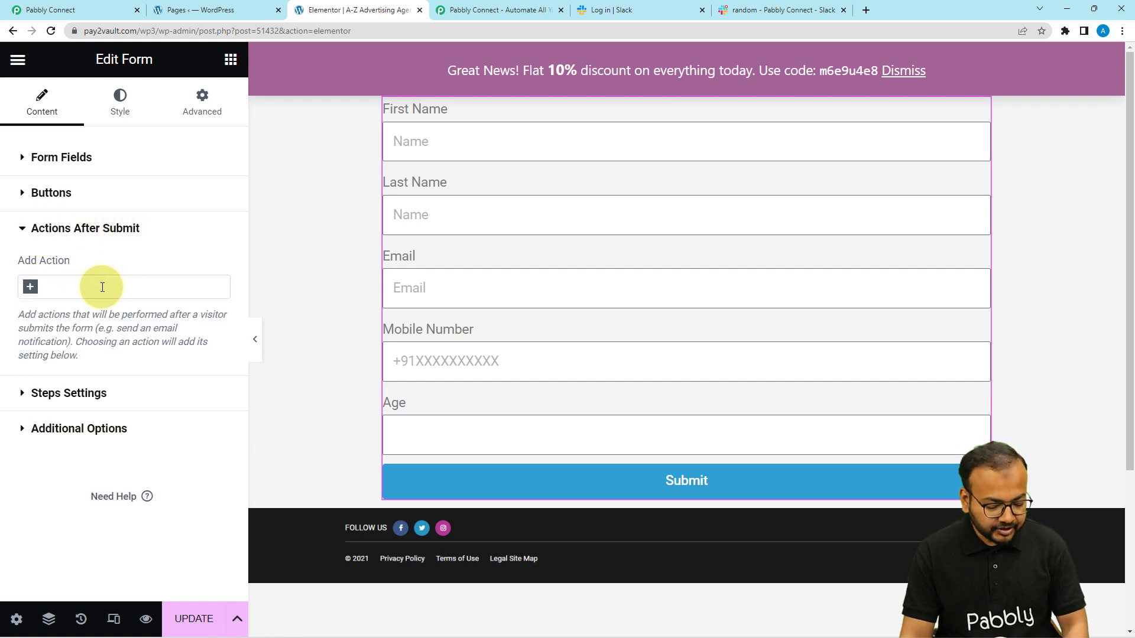
click(102, 287)
text(we)
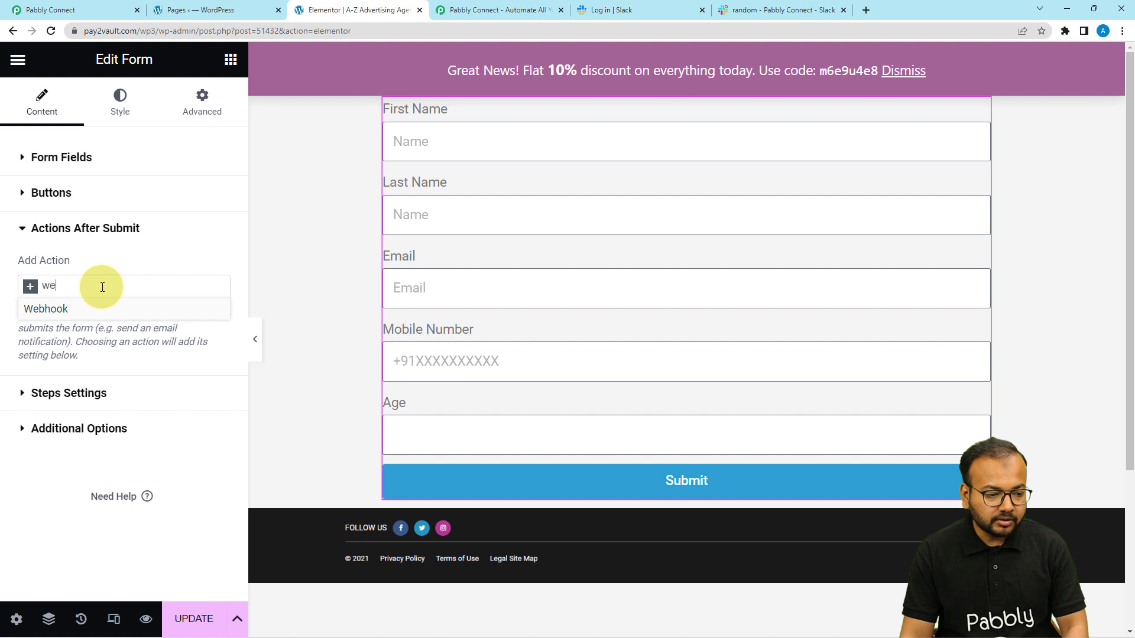
click(66, 308)
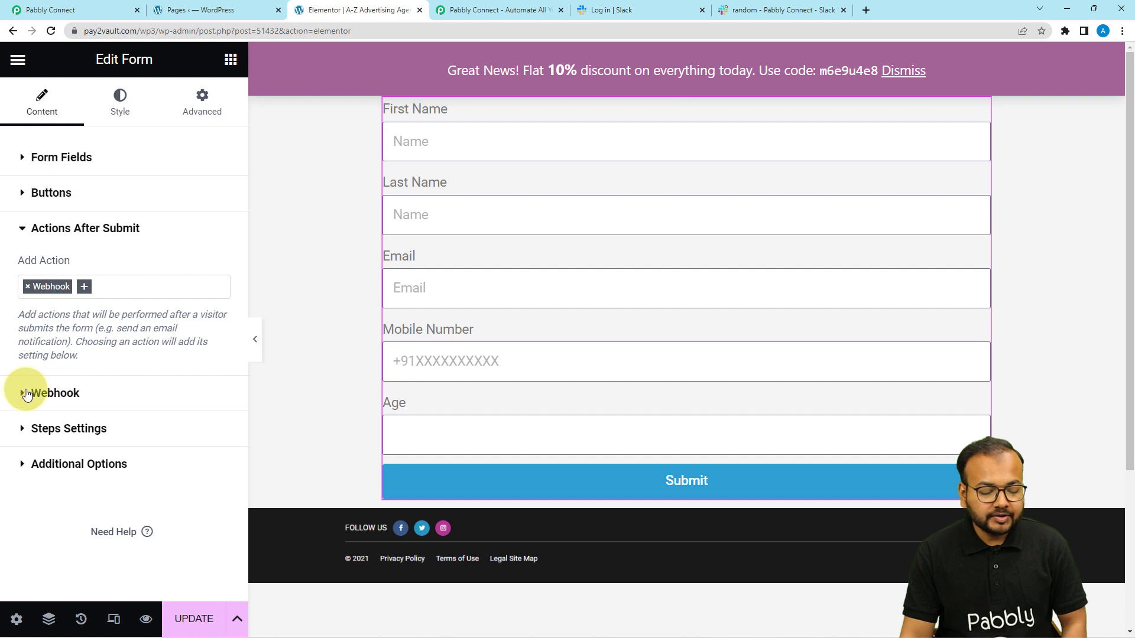
Clear the old address from the form's Webhook URL field and return to Pabbly.
click(50, 394)
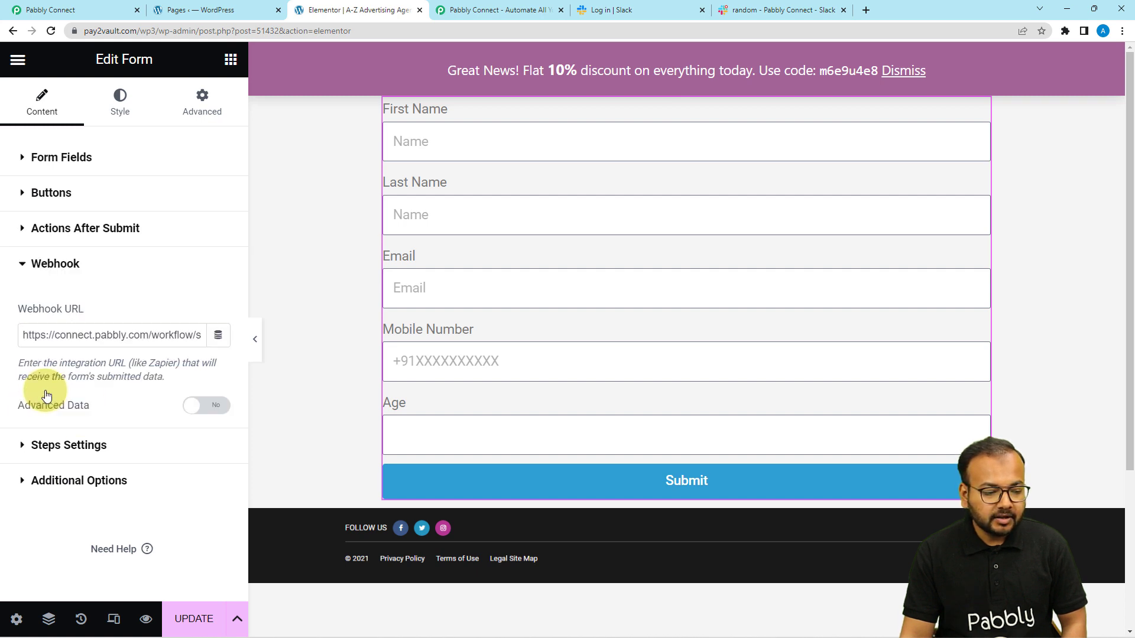
click(37, 336)
key(ctrl+a)
key(BackSpace)
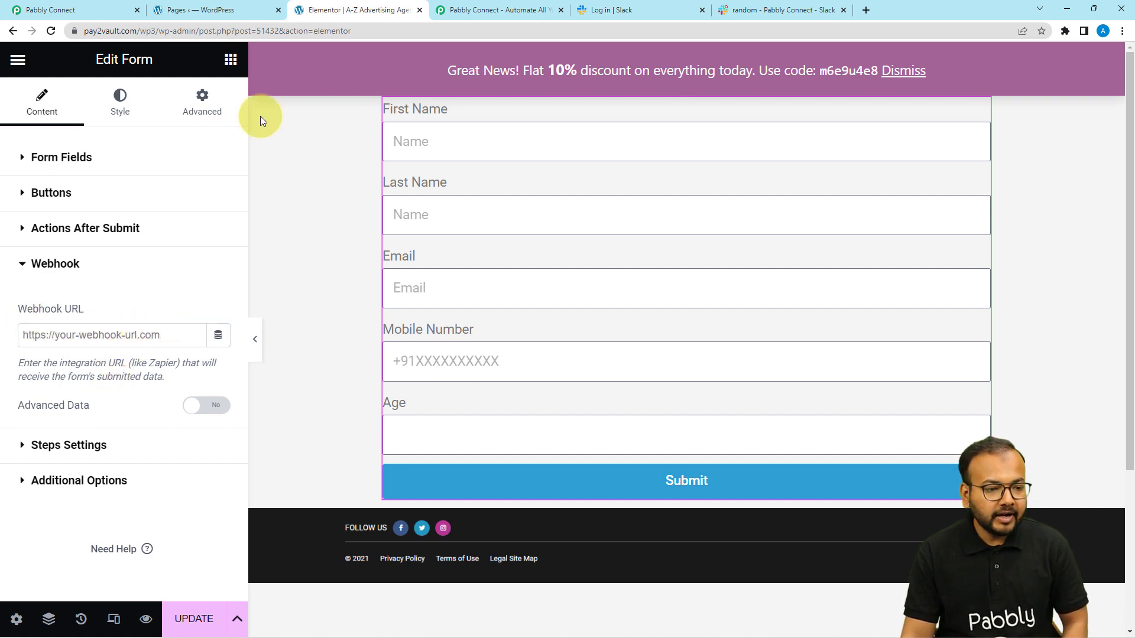
click(76, 9)
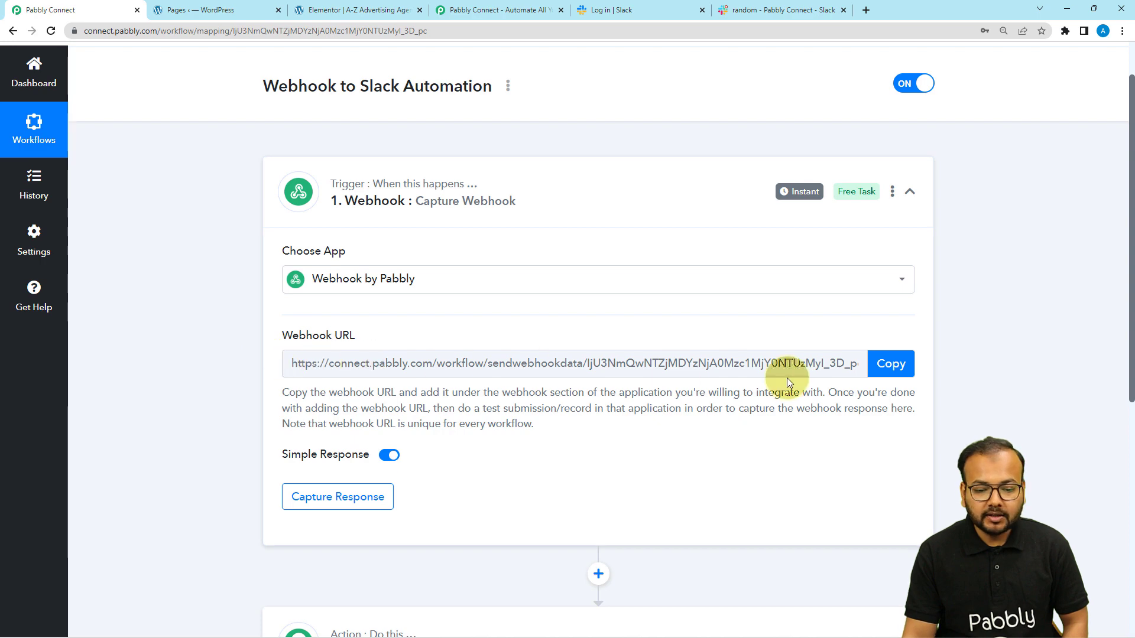
Paste the copied Pabbly webhook URL into Elementor's Webhook URL field and update the page.
click(880, 364)
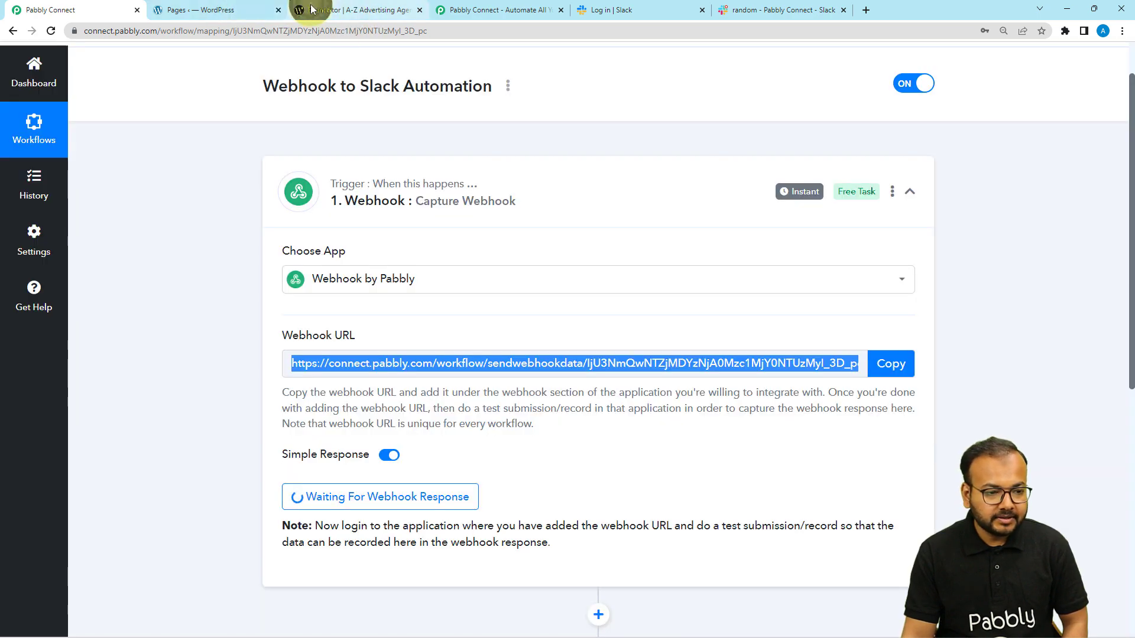
click(311, 8)
click(77, 337)
right_click(69, 340)
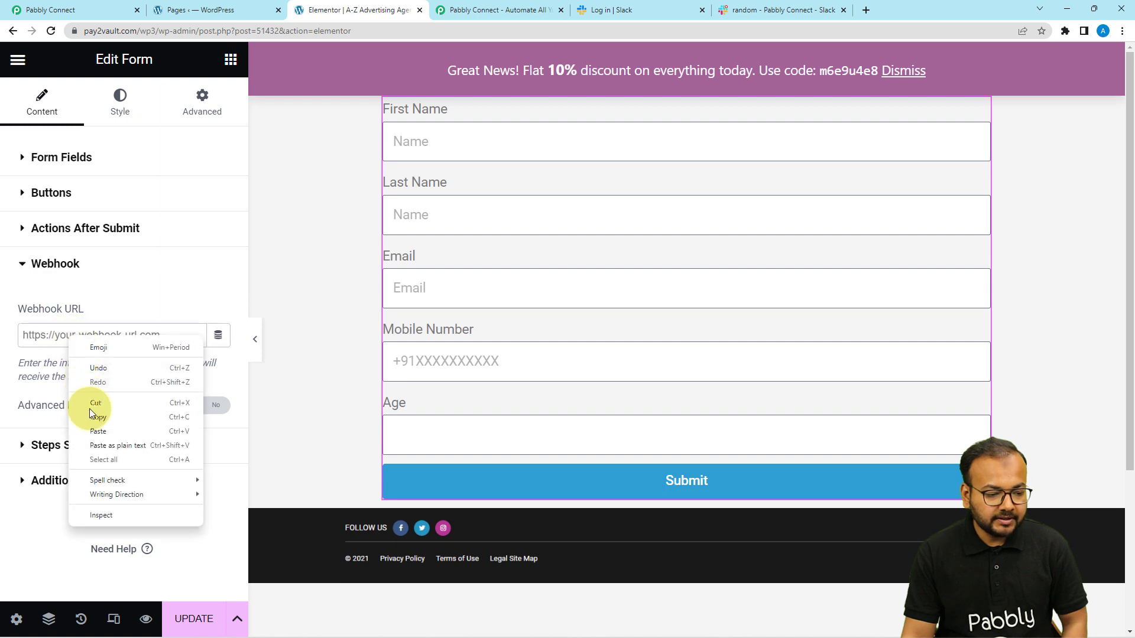
click(97, 431)
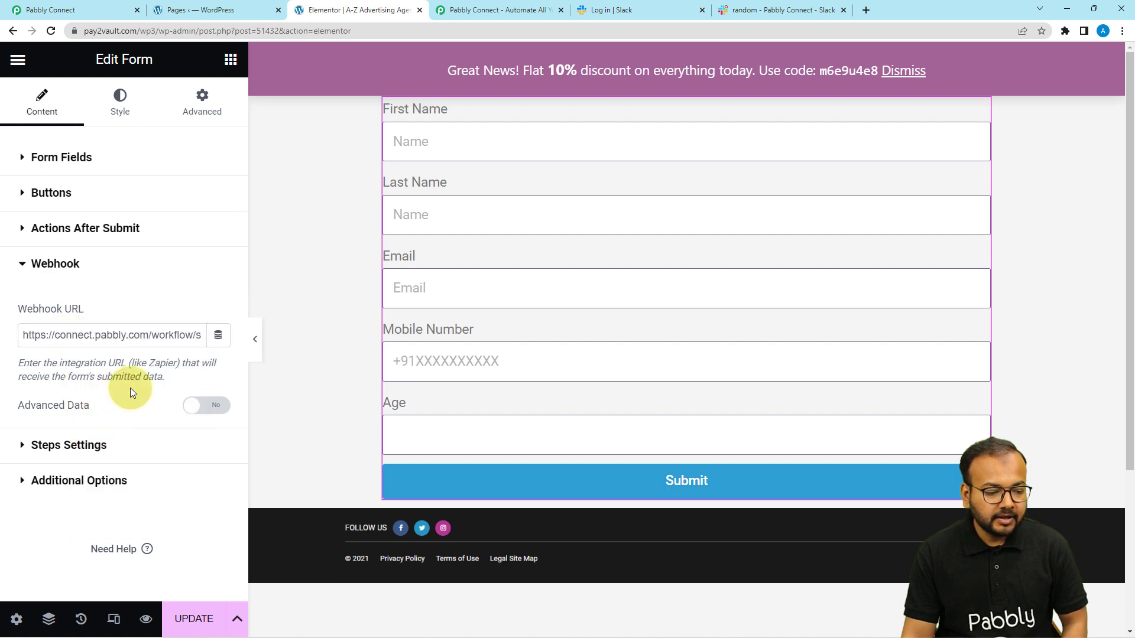
click(193, 618)
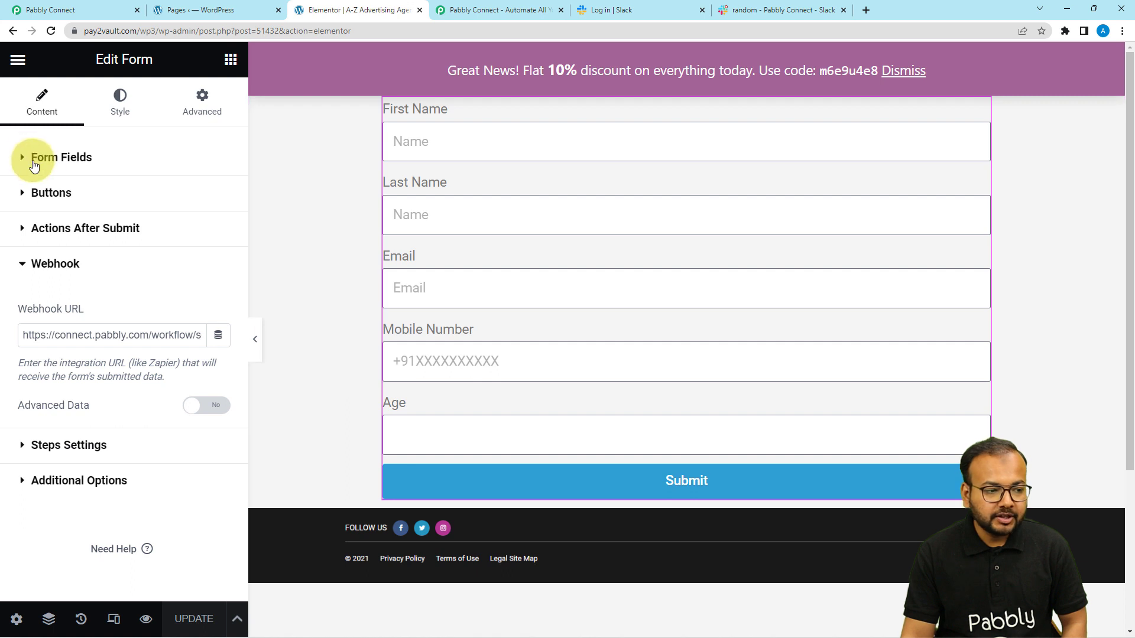
click(16, 56)
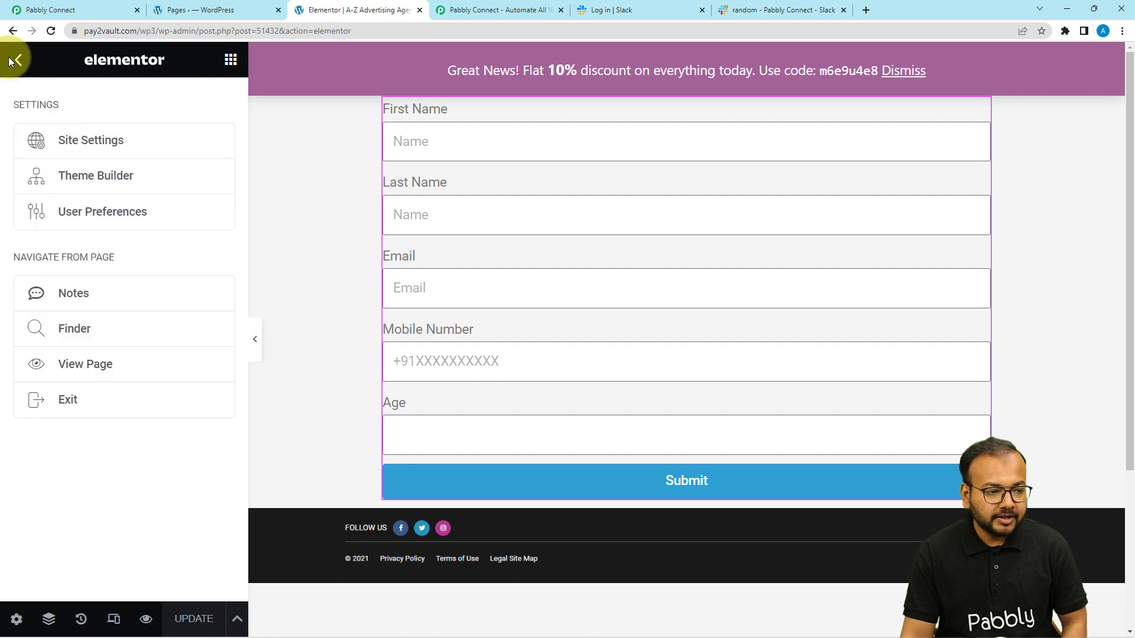
View the live page, then find the Pabbly trigger showing 'Waiting For Webhook Response'.
click(48, 366)
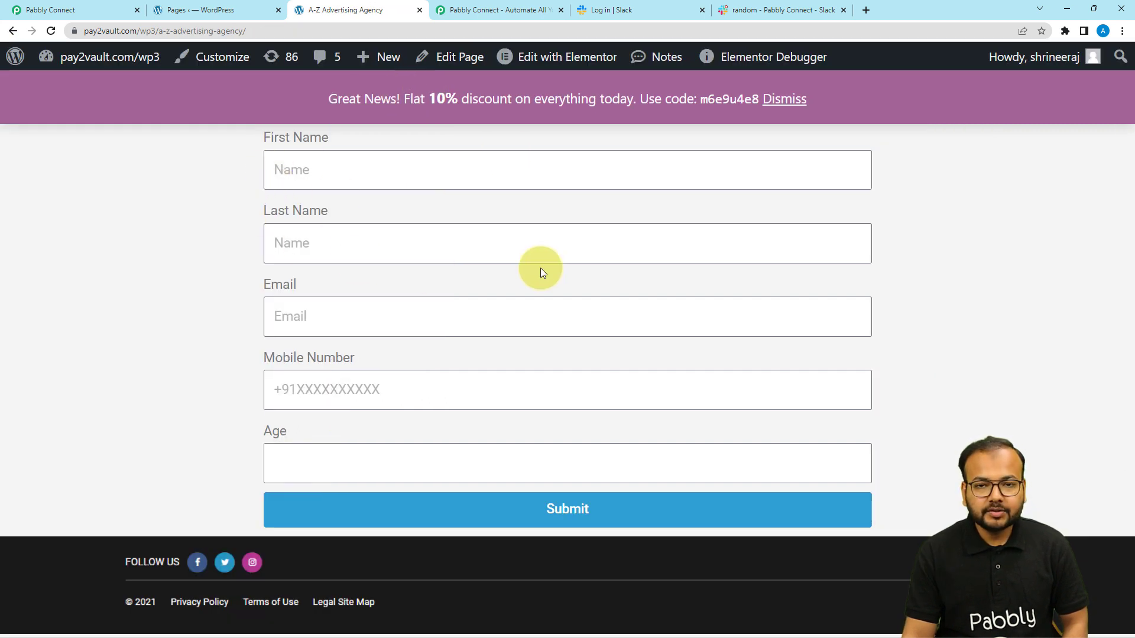
click(118, 13)
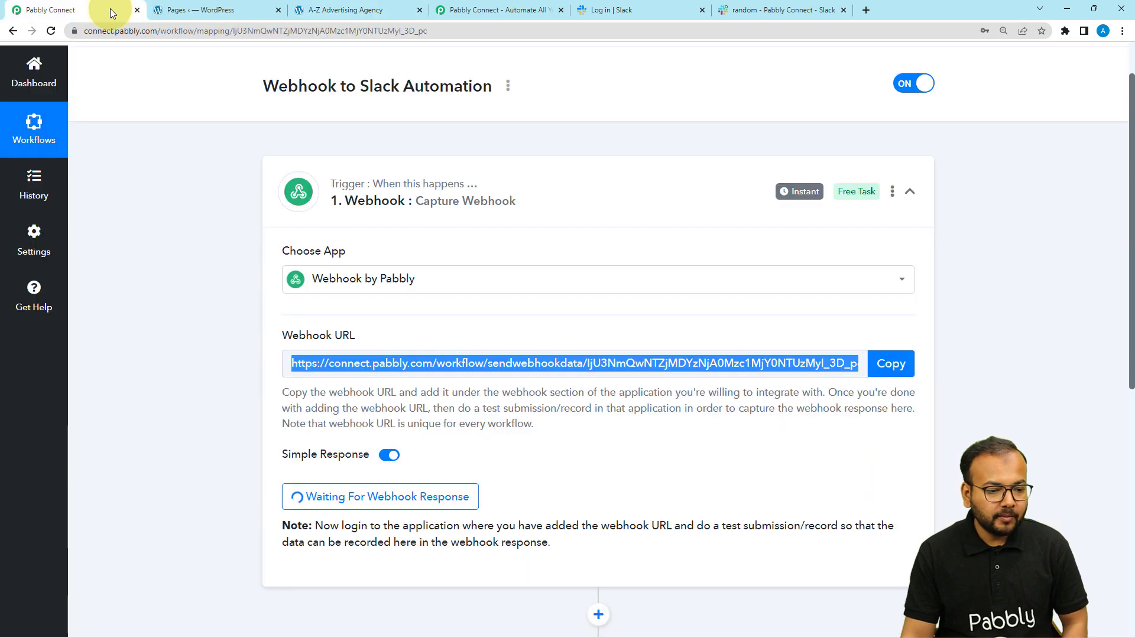
scroll(243, 364, down, 2)
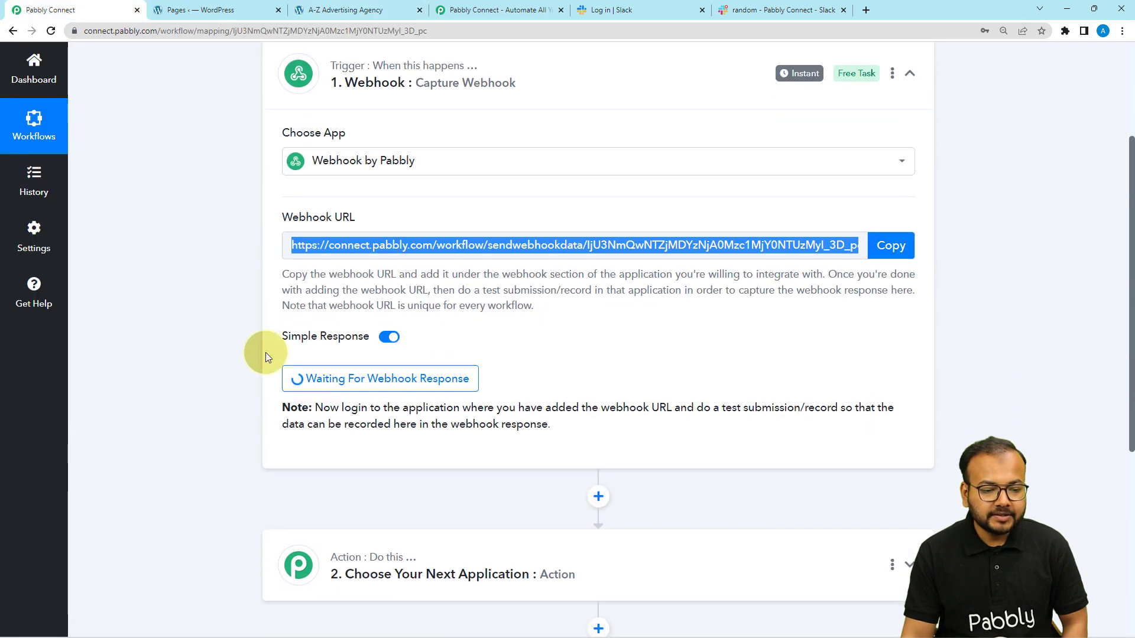
click(842, 278)
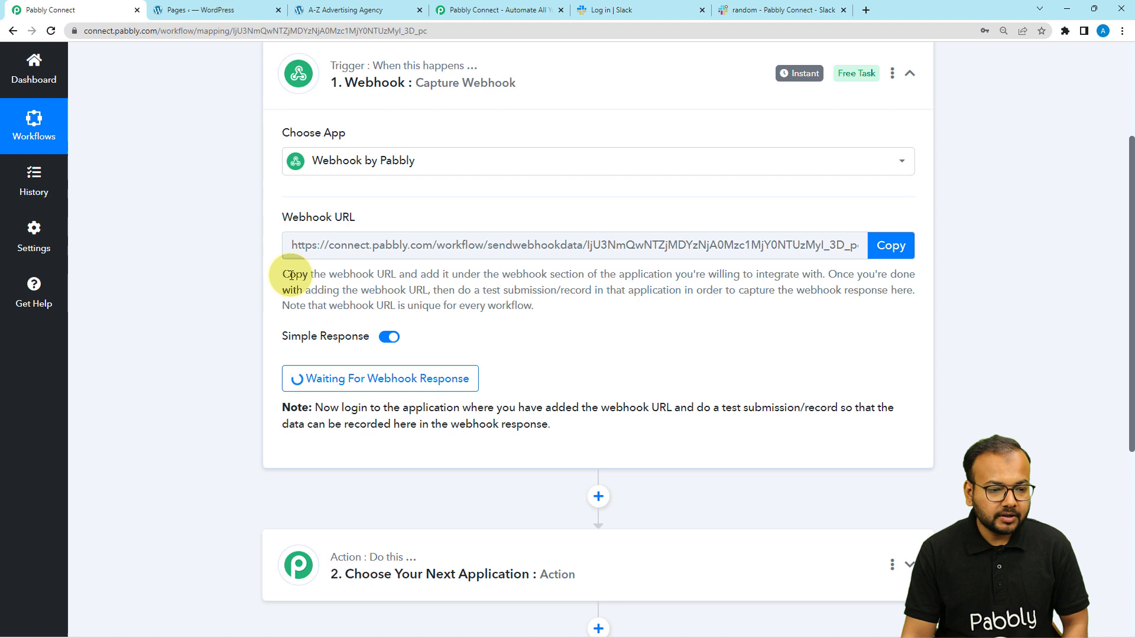
scroll(236, 292, down, 2)
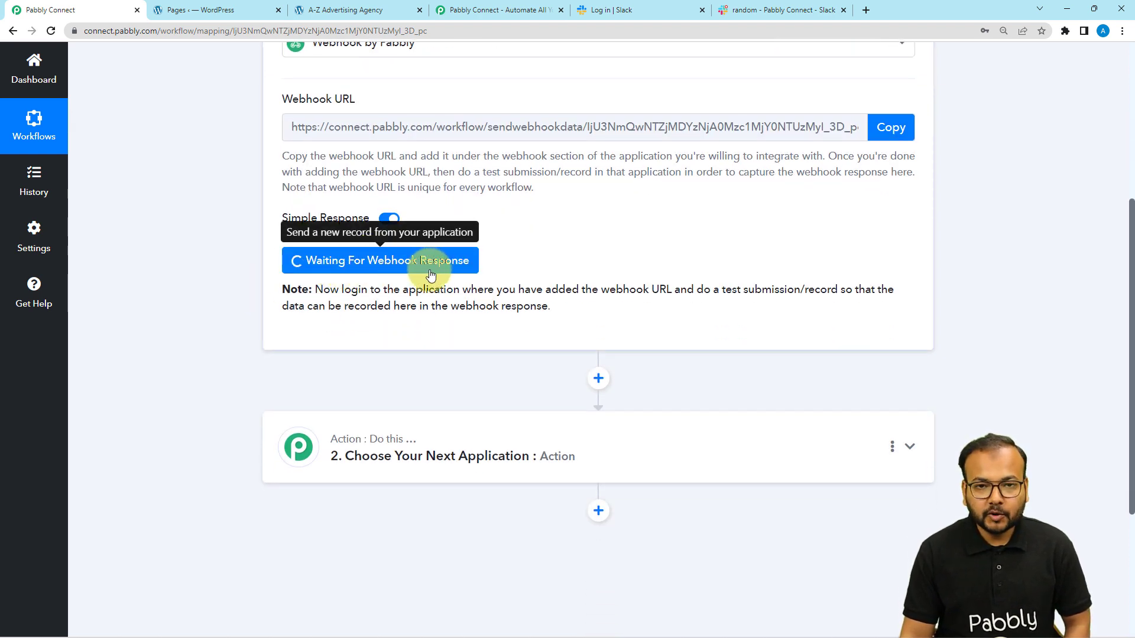
drag(723, 292, 801, 295)
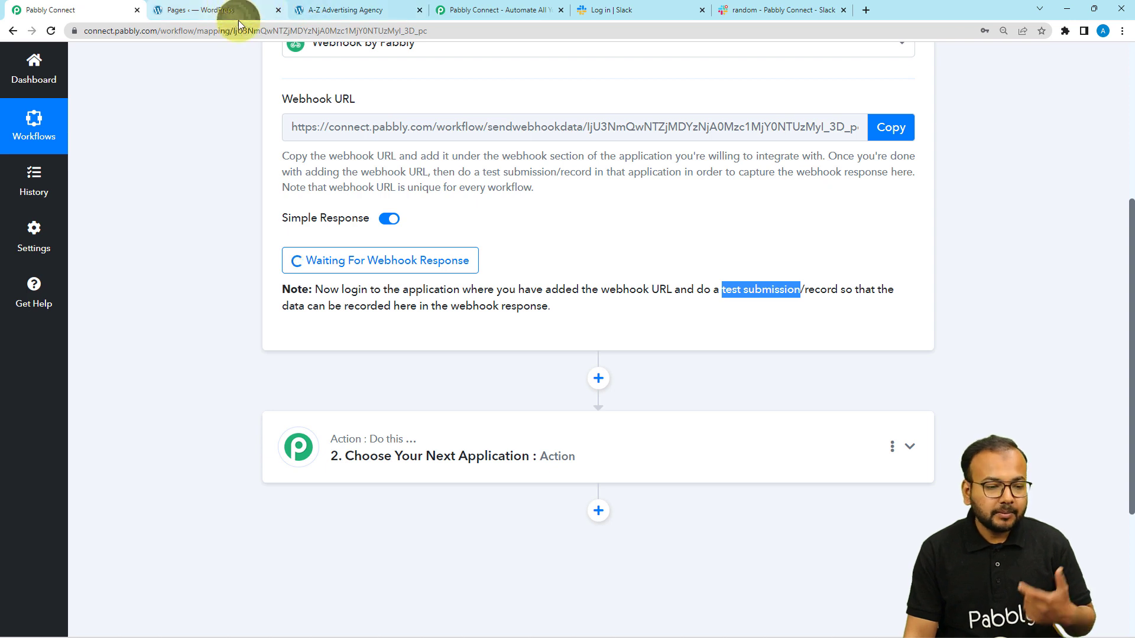
Submit the form with first name Dummy, last name User, a sample email, mobile number, age 19.
click(303, 8)
click(369, 183)
text(Dummy)
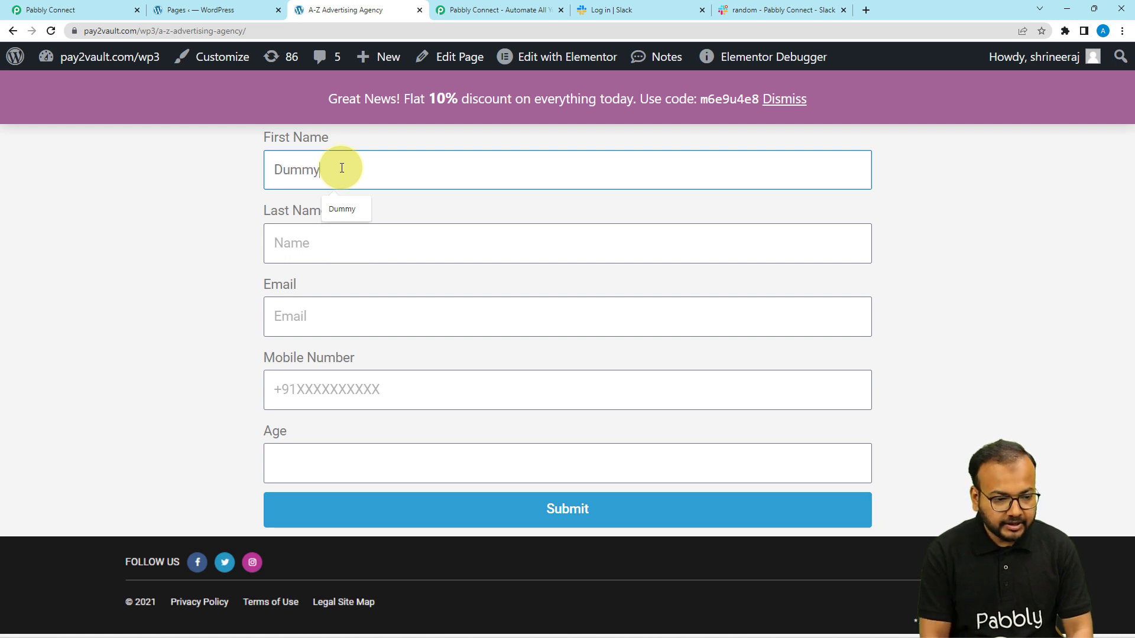
click(358, 255)
text(User)
click(347, 320)
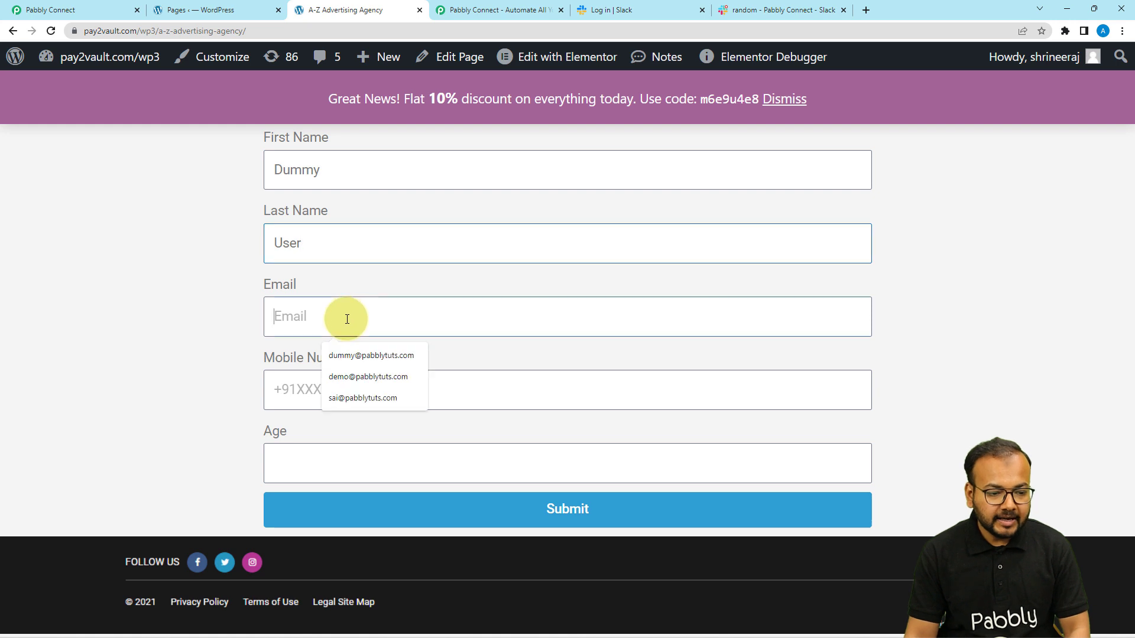
click(386, 349)
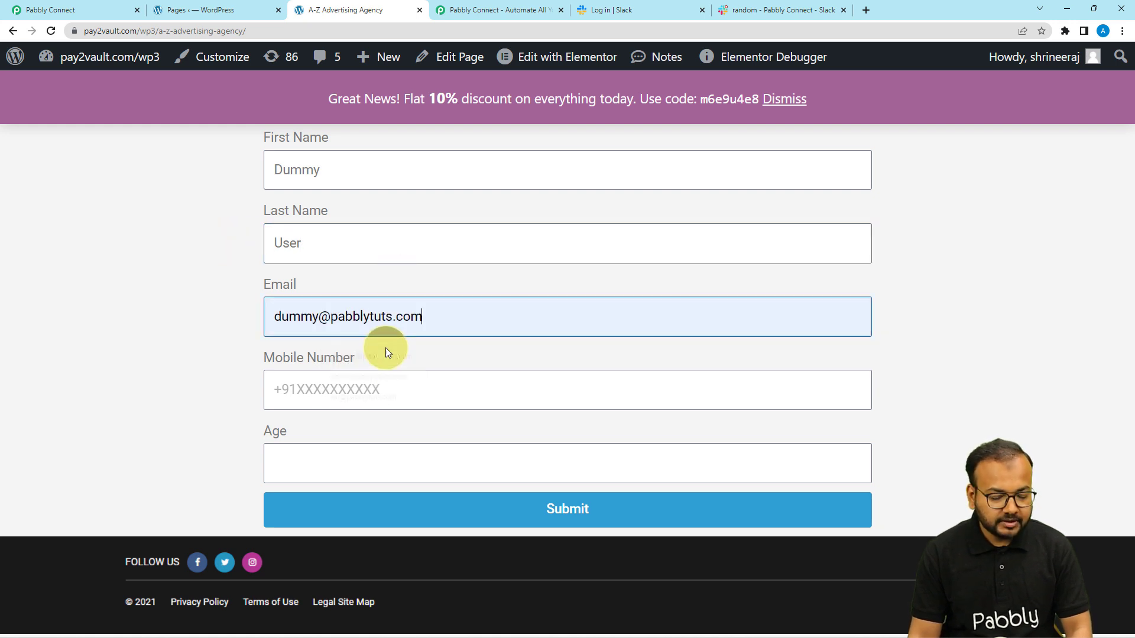
click(365, 394)
click(363, 431)
click(352, 453)
text(19)
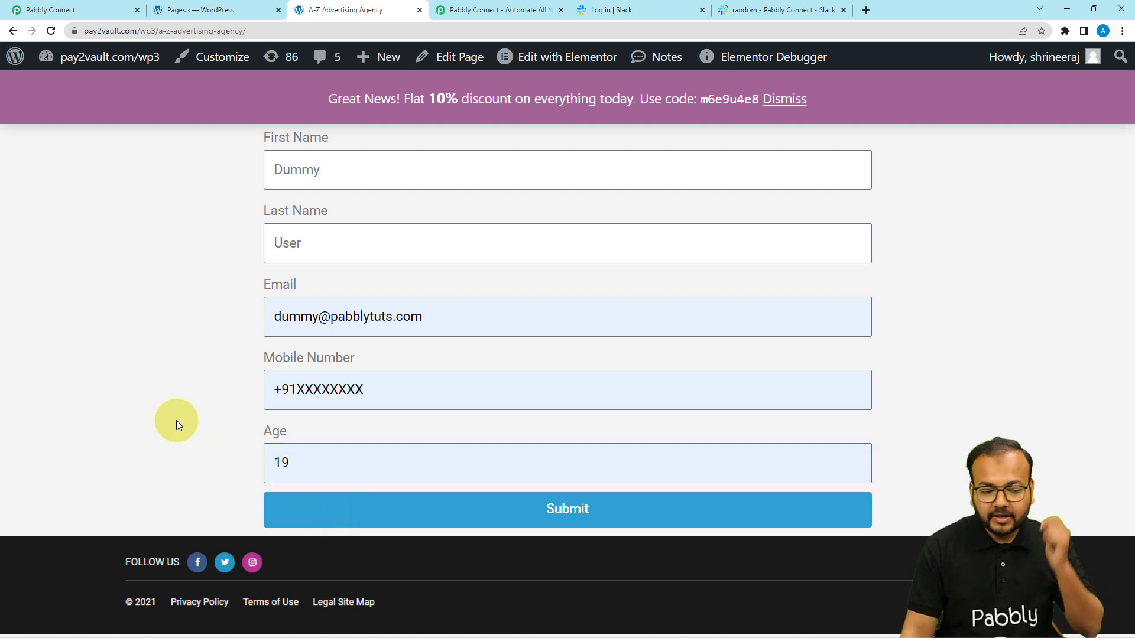
click(274, 516)
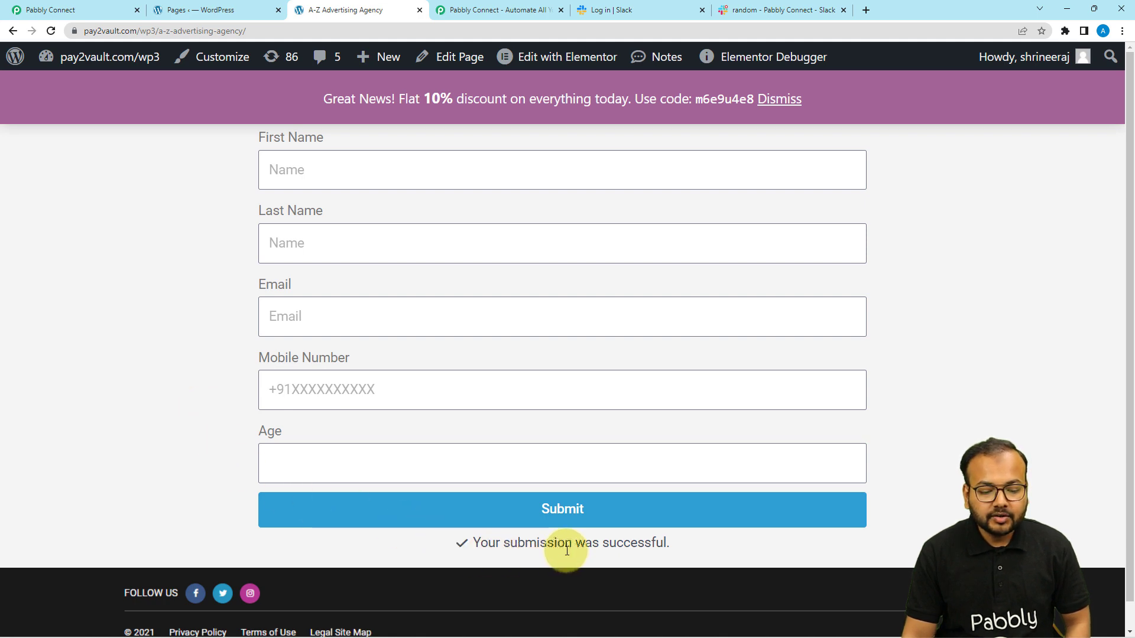
Review Pabbly's captured response: First Name Dummy, Last Name User, email, mobile, age 19.
click(94, 6)
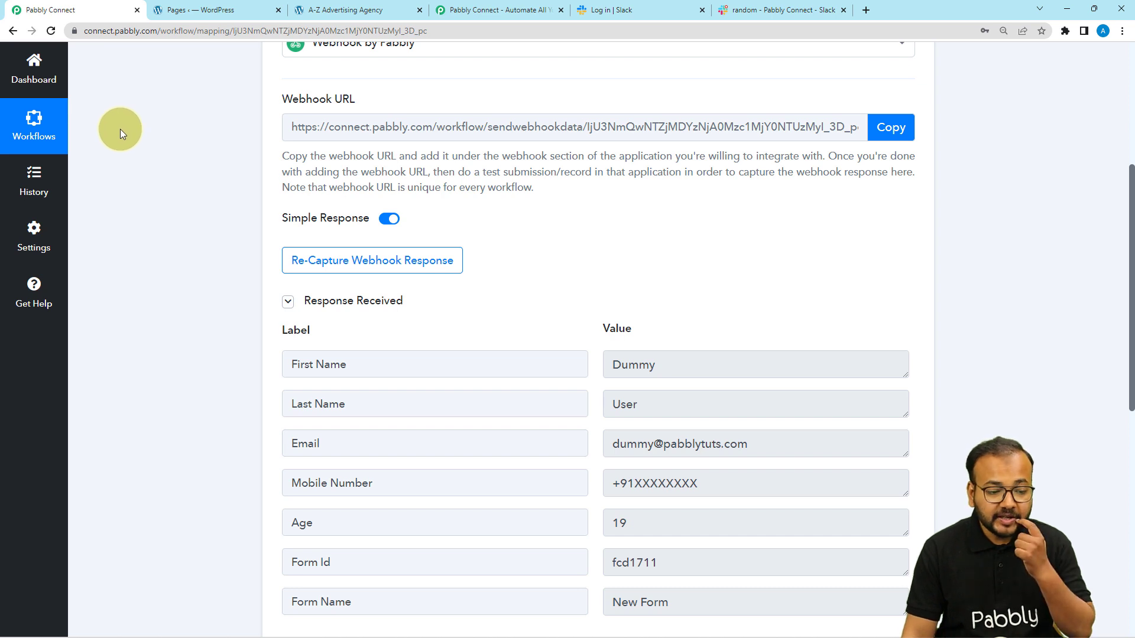
scroll(119, 129, down, 2)
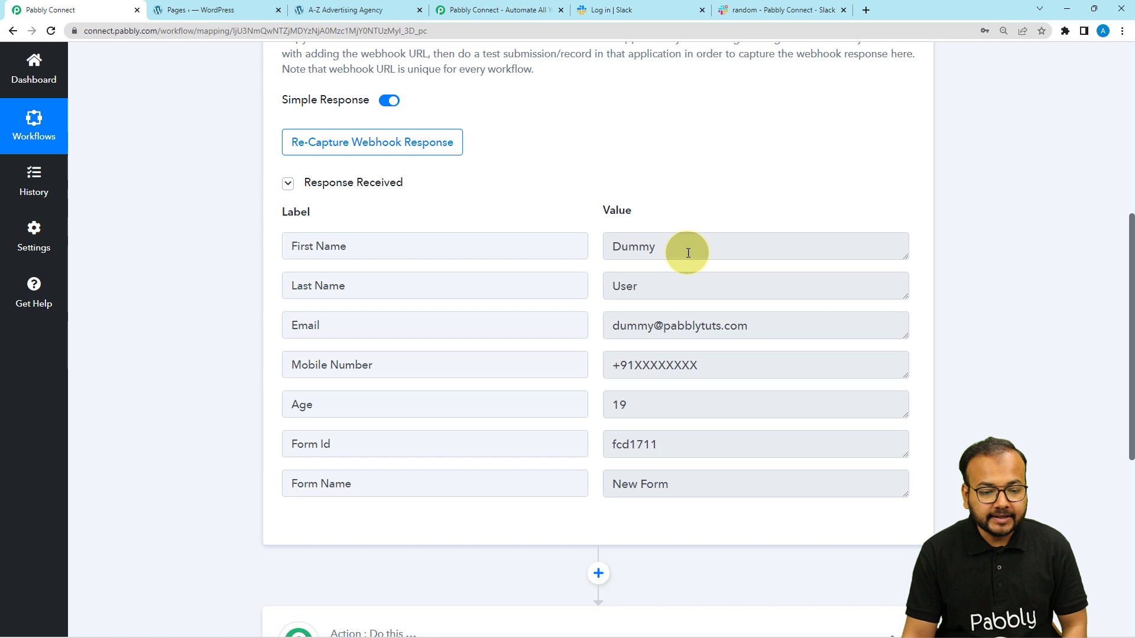
drag(341, 246, 535, 256)
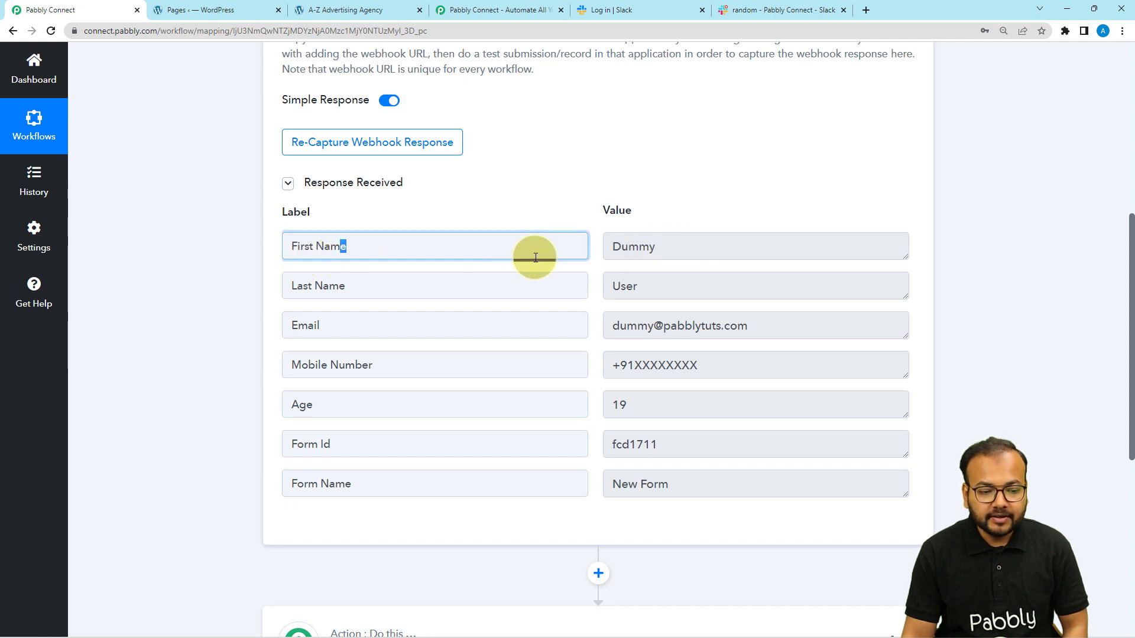
drag(649, 247, 674, 256)
click(645, 300)
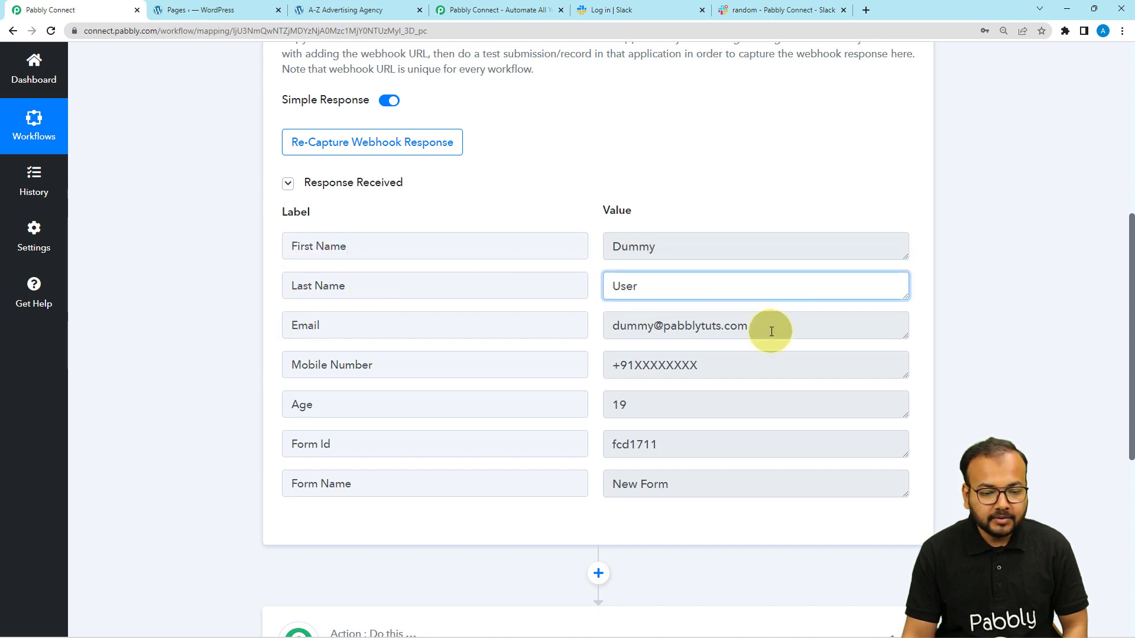
drag(767, 327, 647, 324)
click(473, 367)
drag(663, 405, 611, 407)
scroll(488, 420, down, 1)
scroll(489, 420, down, 3)
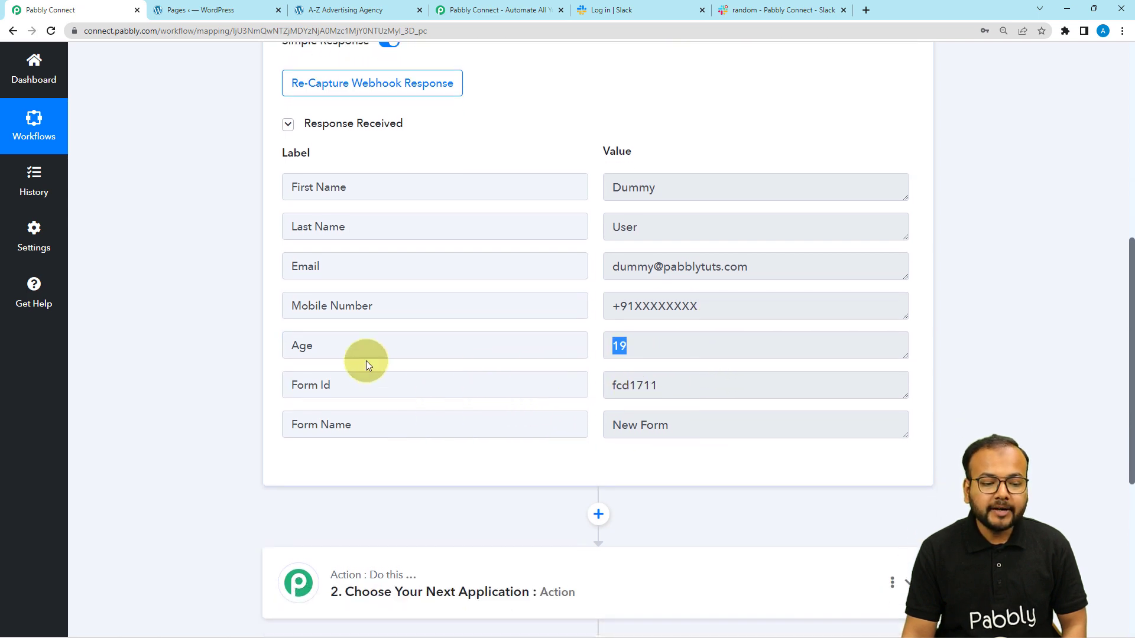
click(178, 347)
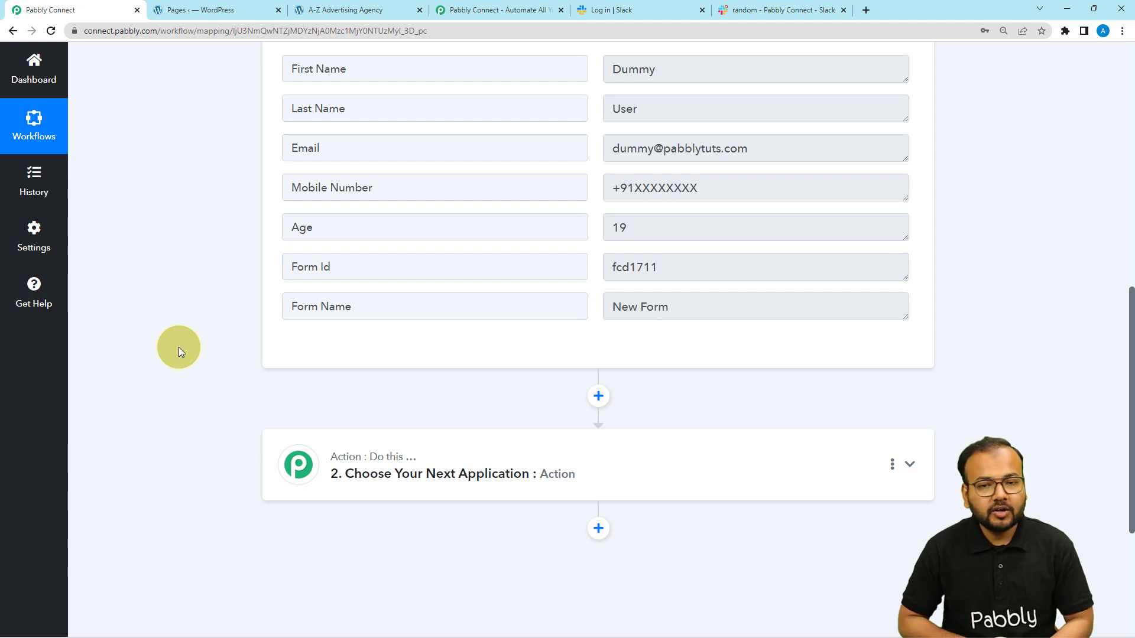
scroll(179, 346, down, 4)
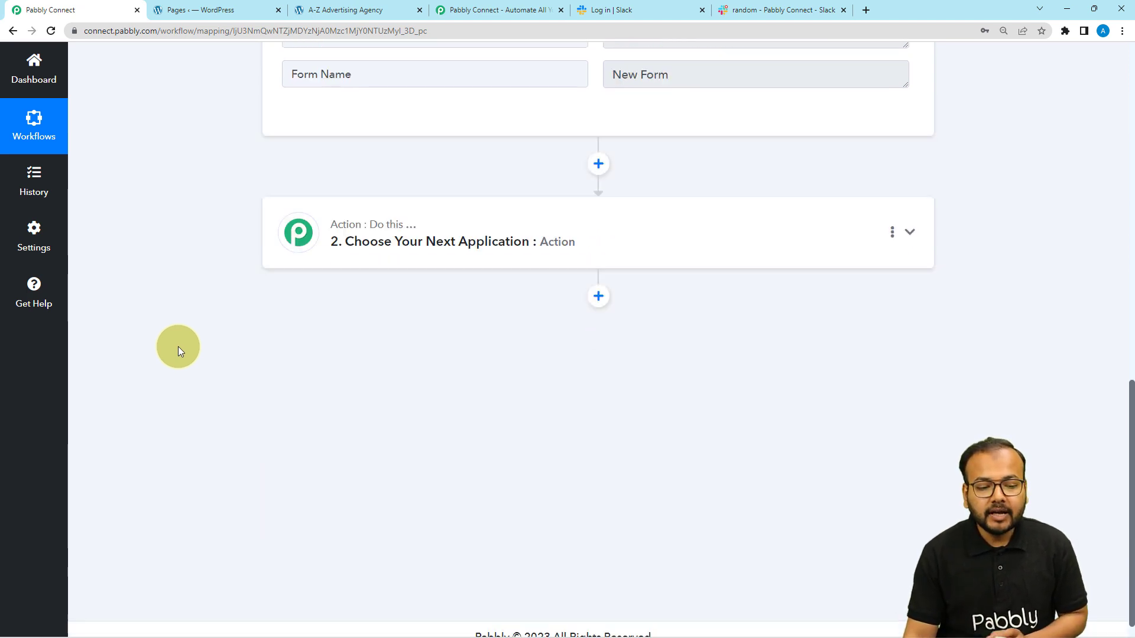
Set the action step to Slack with the Send Channel Message event and begin connecting.
click(394, 245)
click(345, 315)
text(sl)
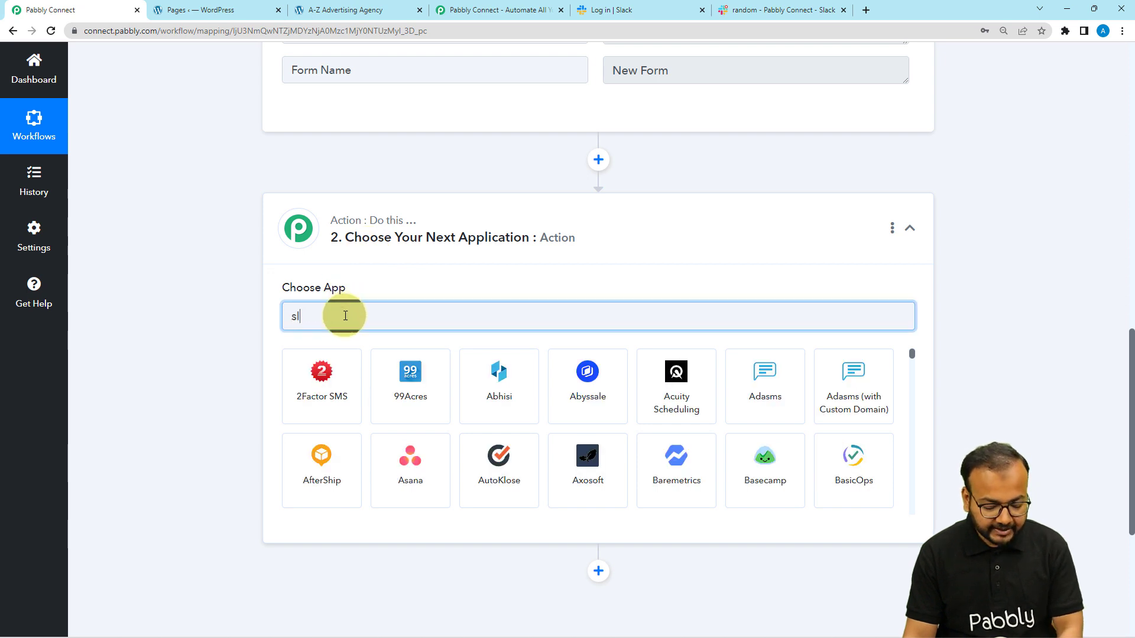
text(ack)
click(300, 396)
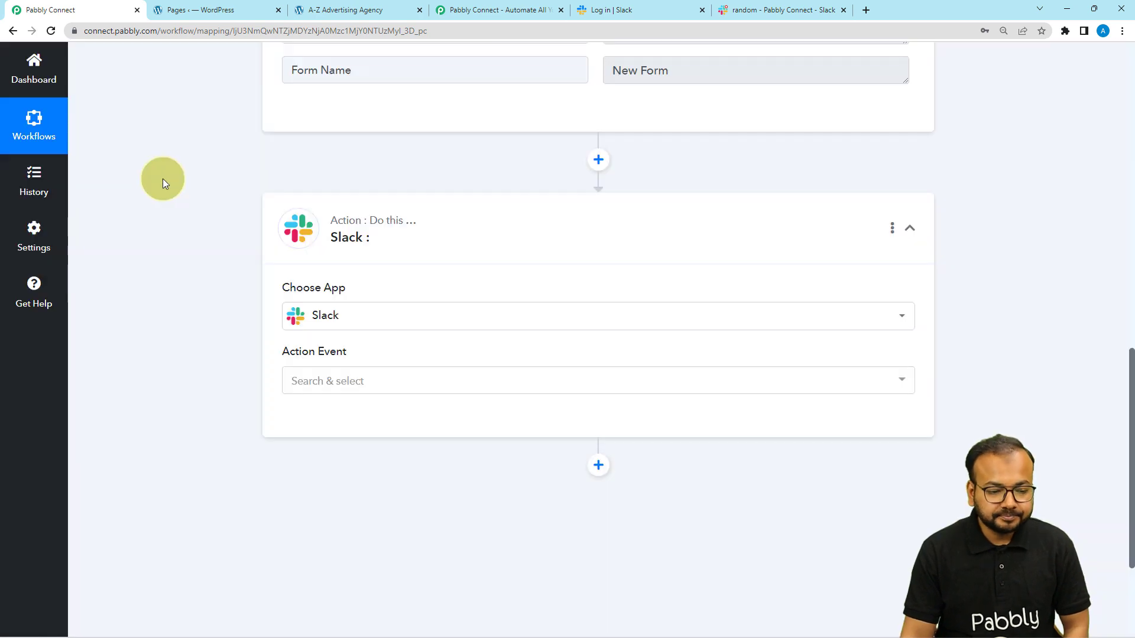
scroll(178, 197, down, 3)
click(291, 201)
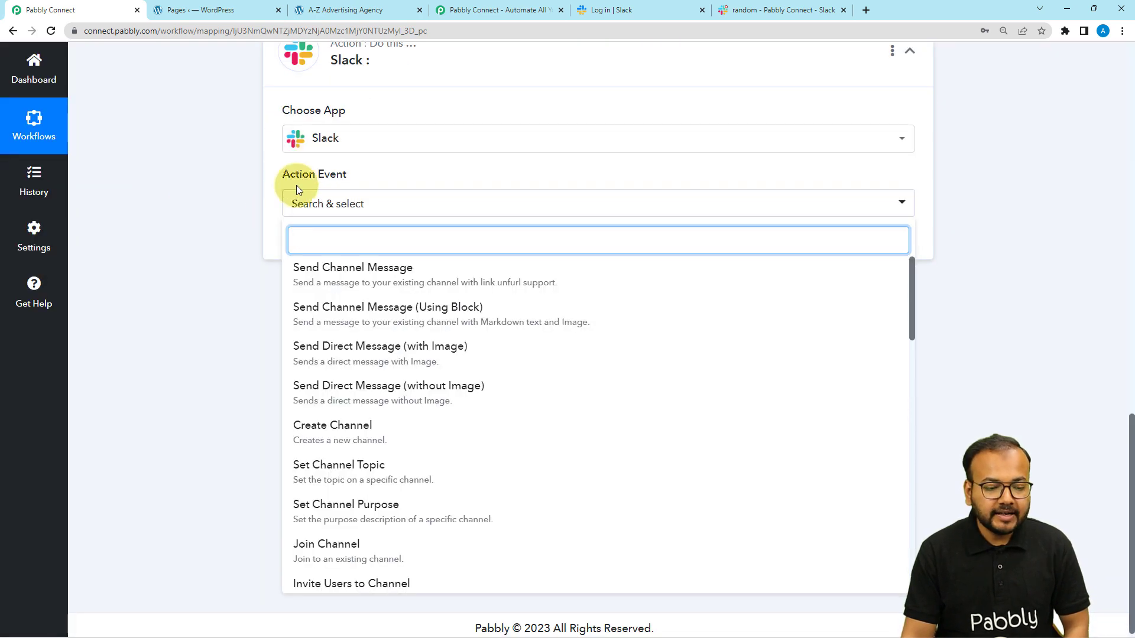
click(348, 273)
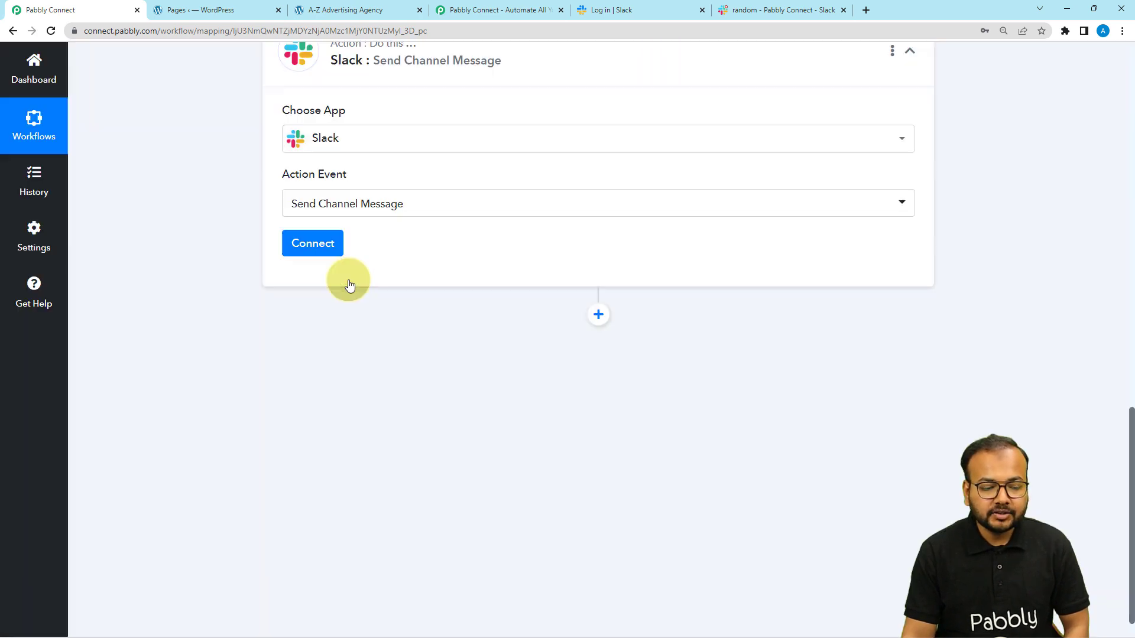
click(344, 252)
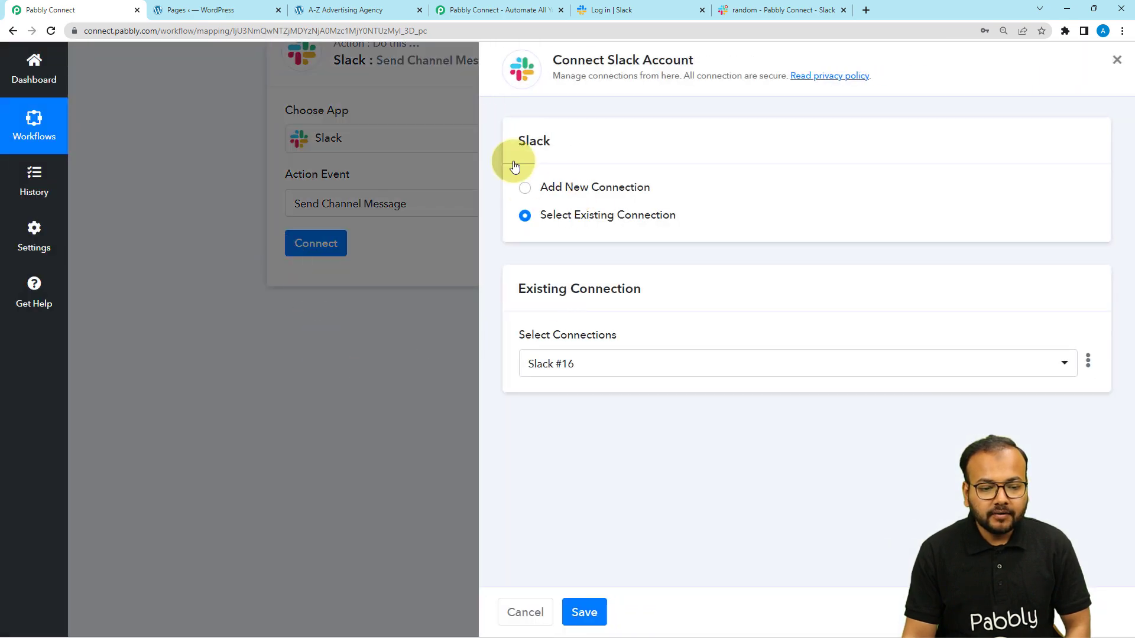
Start a new Slack connection and open the help article on Slack token types.
click(532, 188)
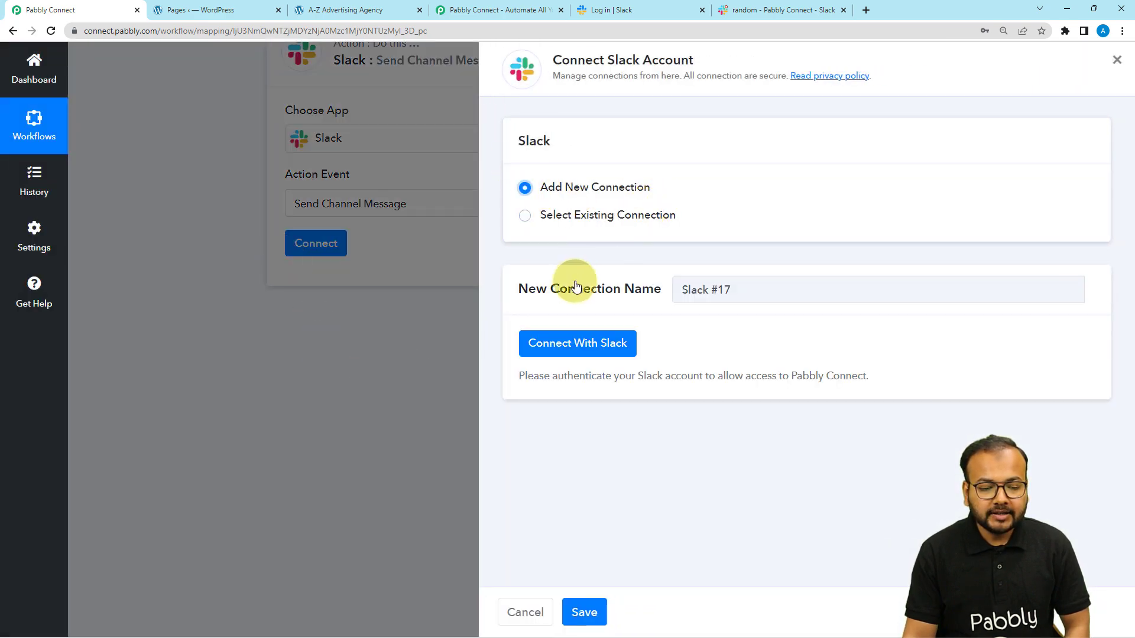
click(582, 343)
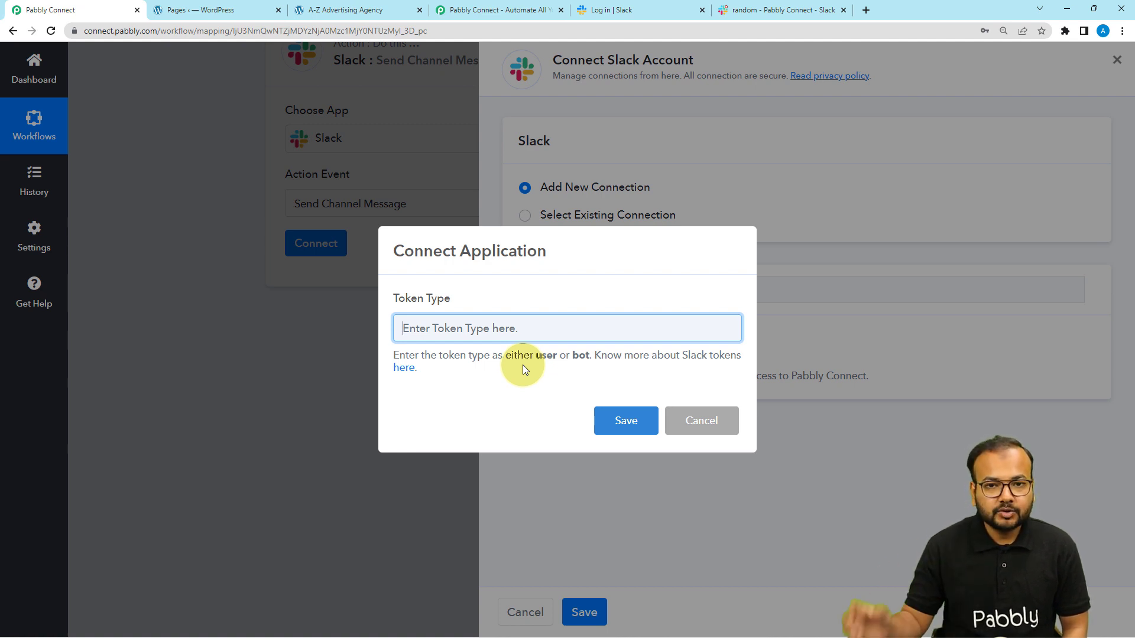
click(401, 370)
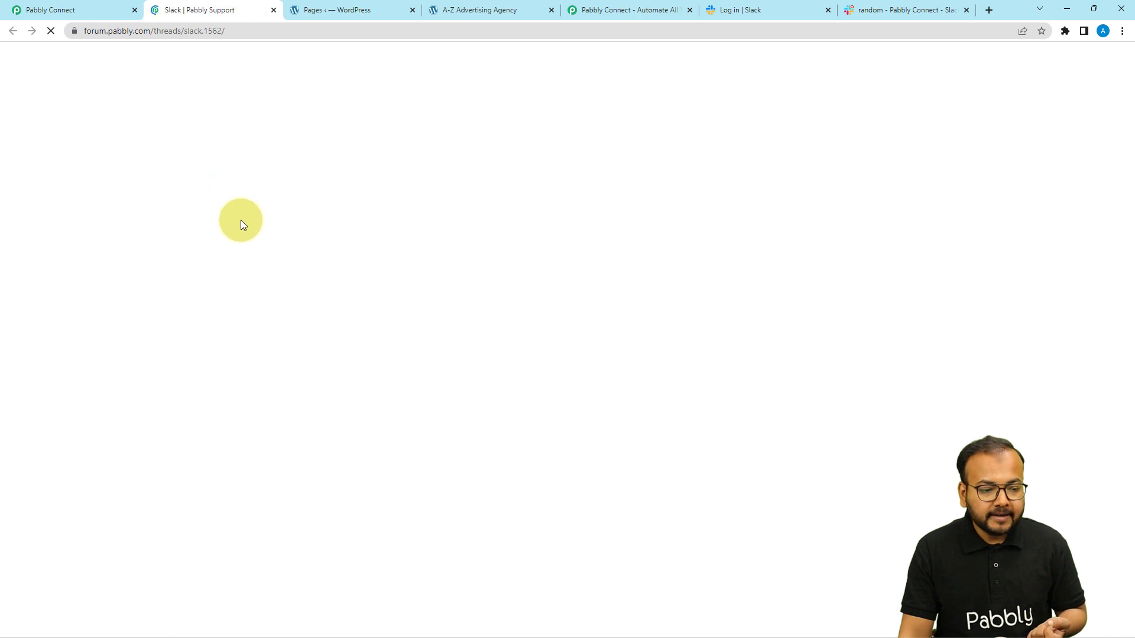
Review the forum post's user and bot token permission lists, then return to Pabbly Connect.
scroll(240, 222, down, 8)
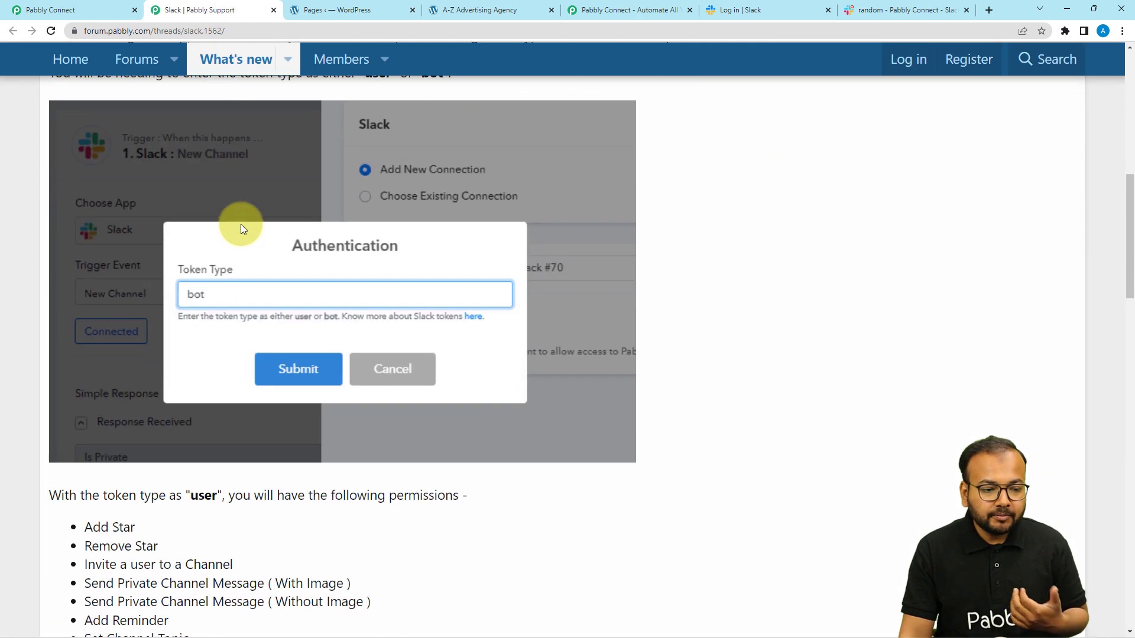
scroll(240, 225, down, 6)
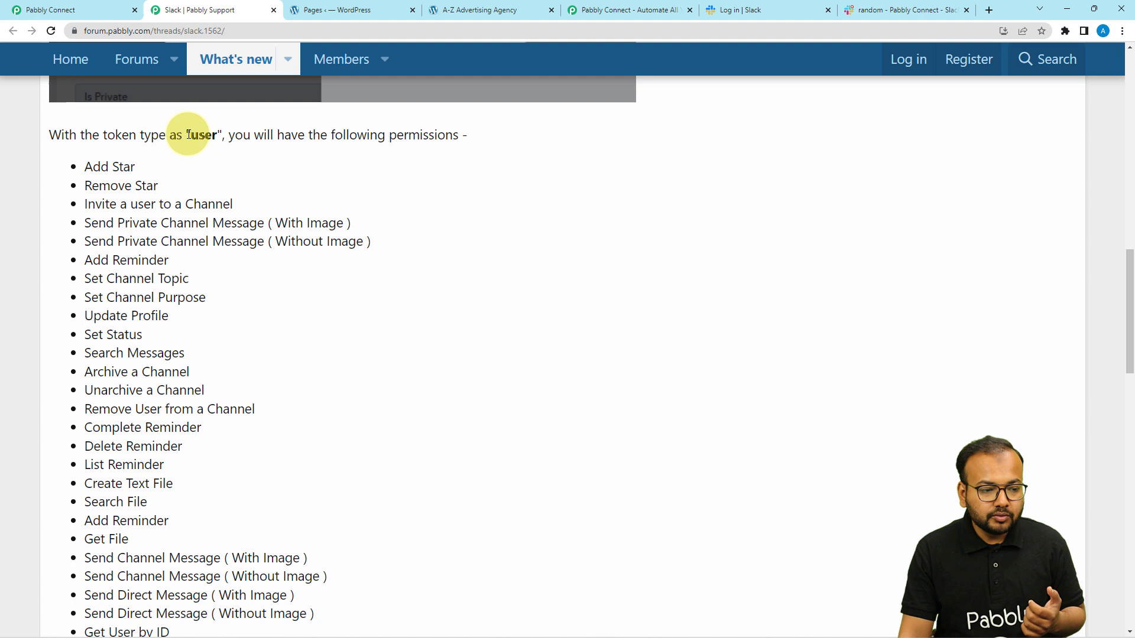
drag(186, 135, 228, 137)
scroll(168, 197, down, 1)
scroll(169, 197, down, 11)
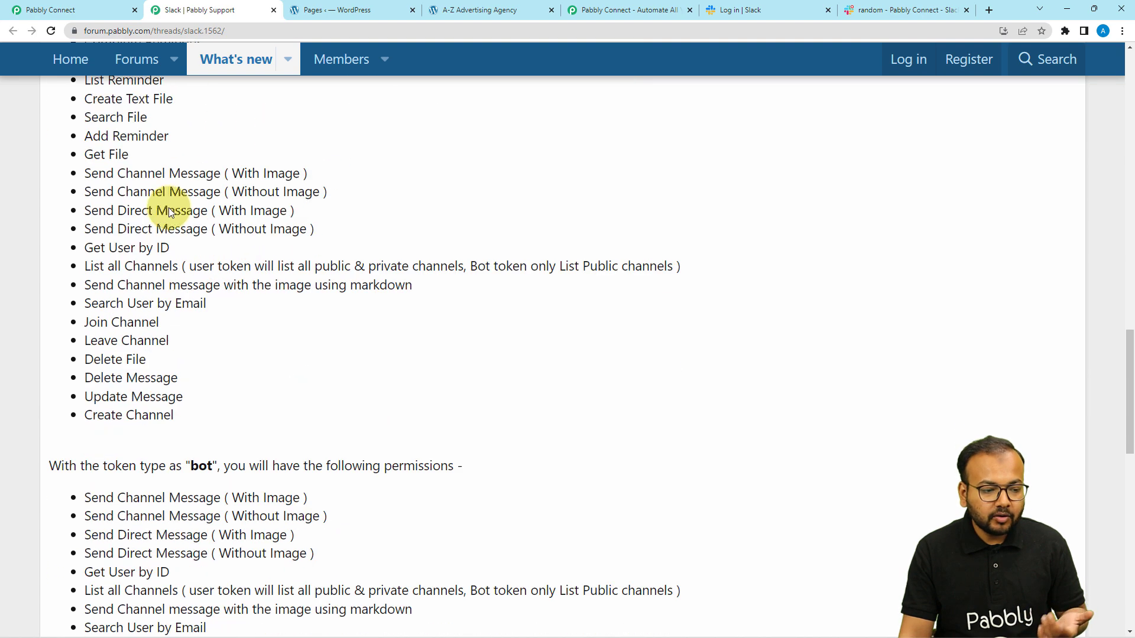
double_click(188, 140)
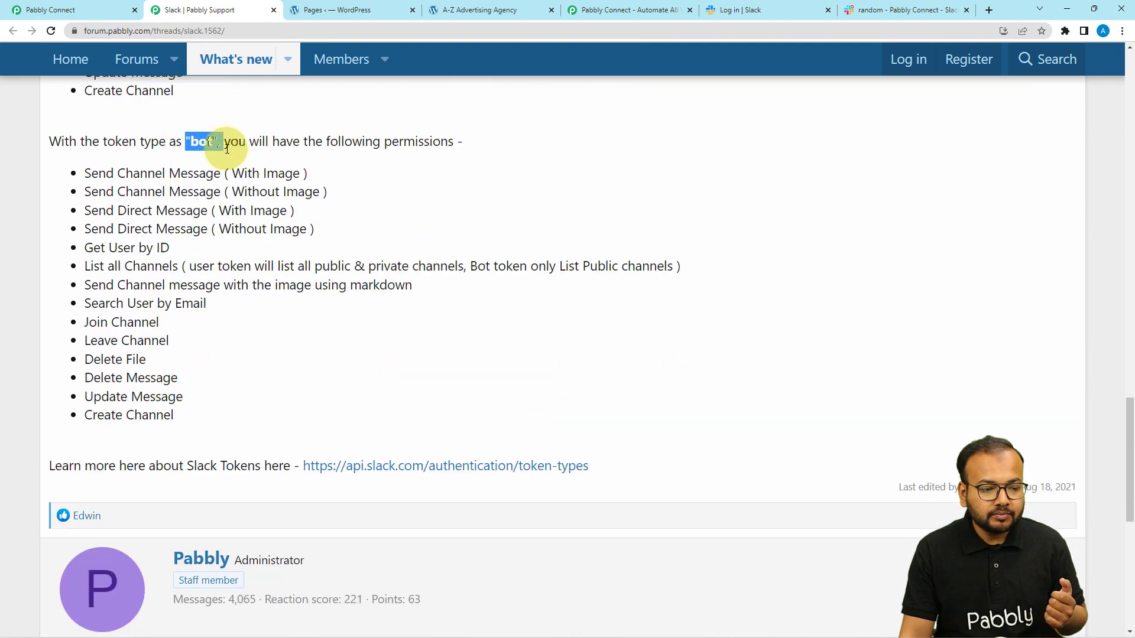
scroll(166, 173, down, 4)
scroll(166, 173, up, 5)
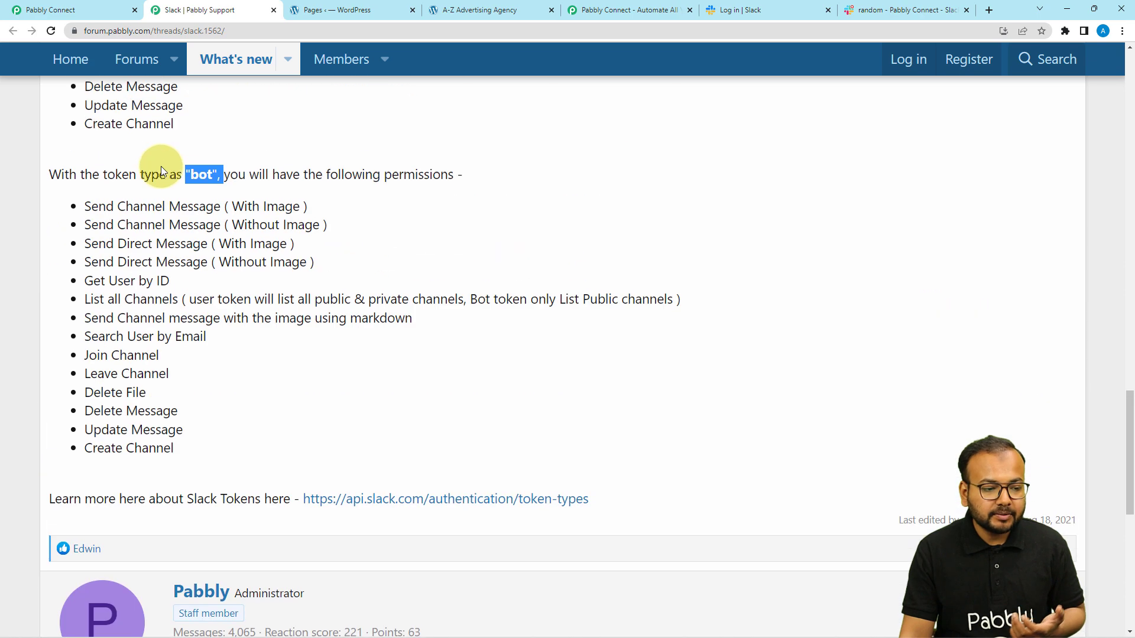
click(78, 12)
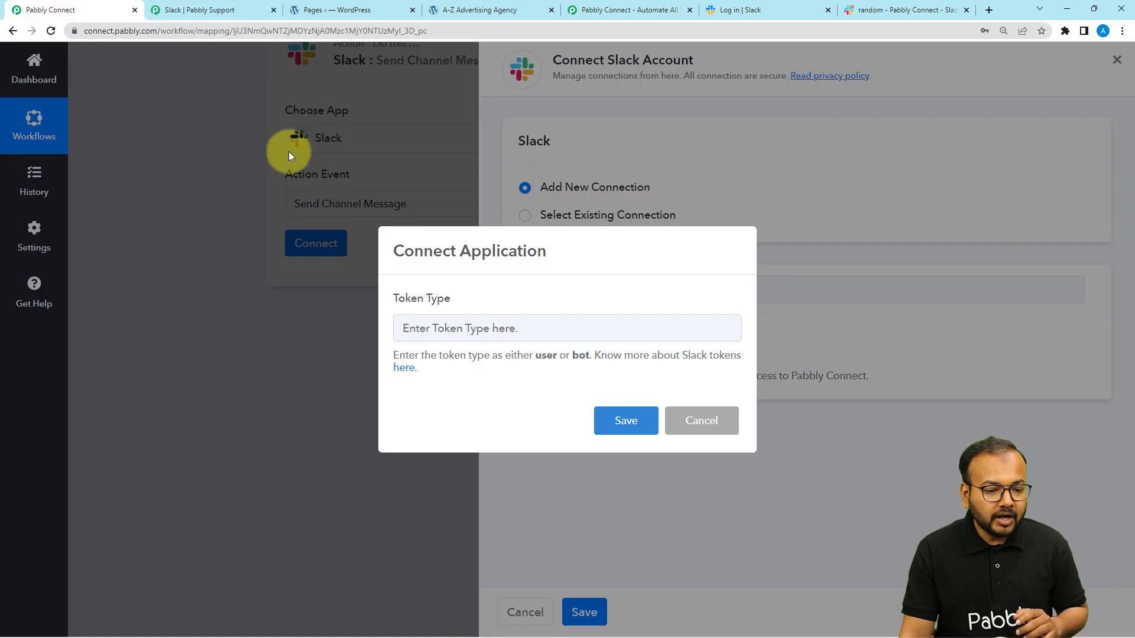
Set the Slack token type to bot and save it.
click(550, 329)
text(bot)
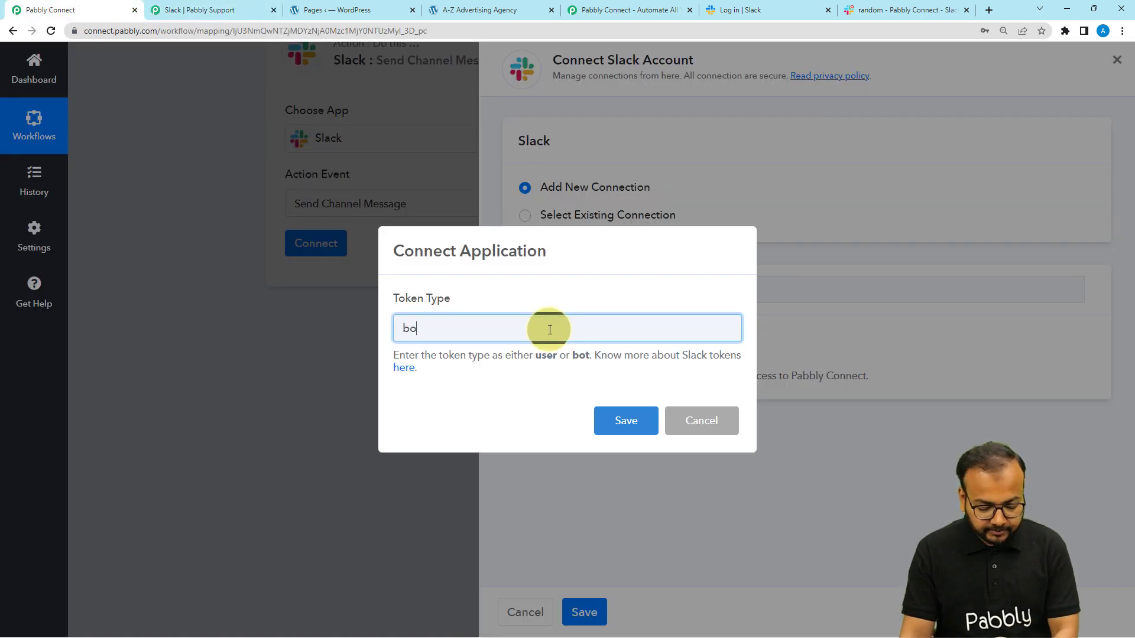
click(615, 427)
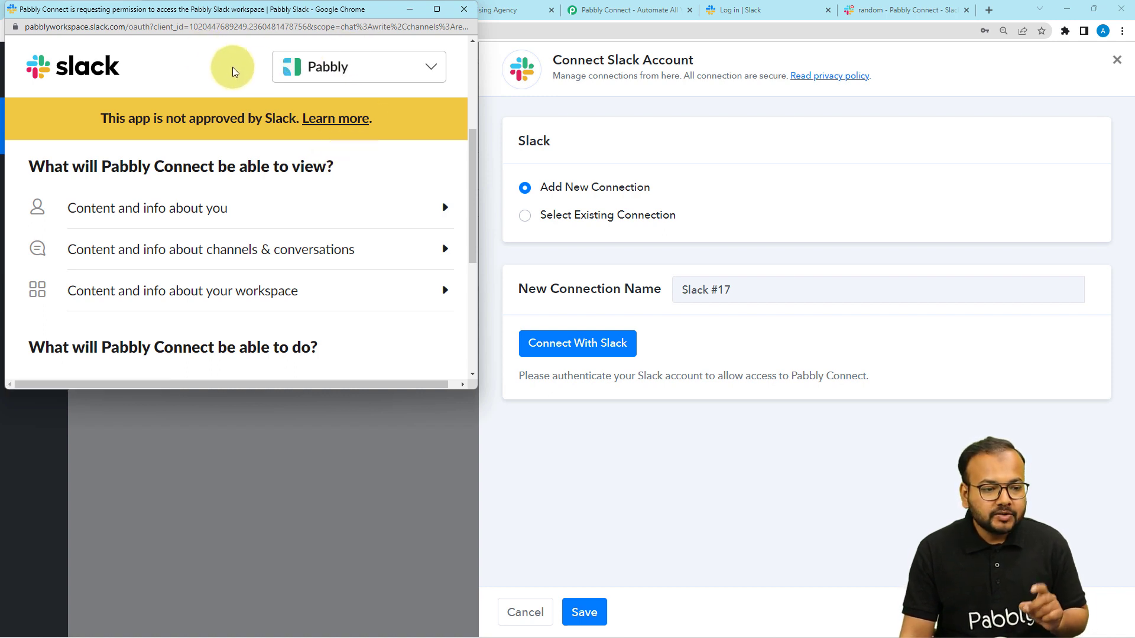
Choose the Pabbly Connect Slack workspace and allow access, connecting the Slack step.
click(330, 81)
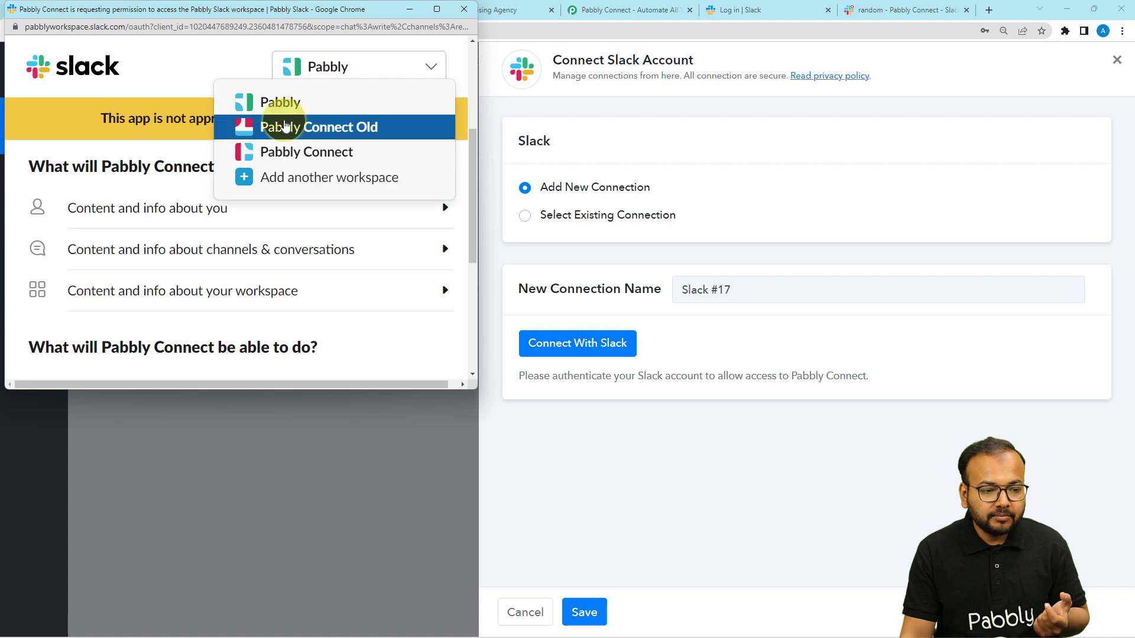
click(281, 154)
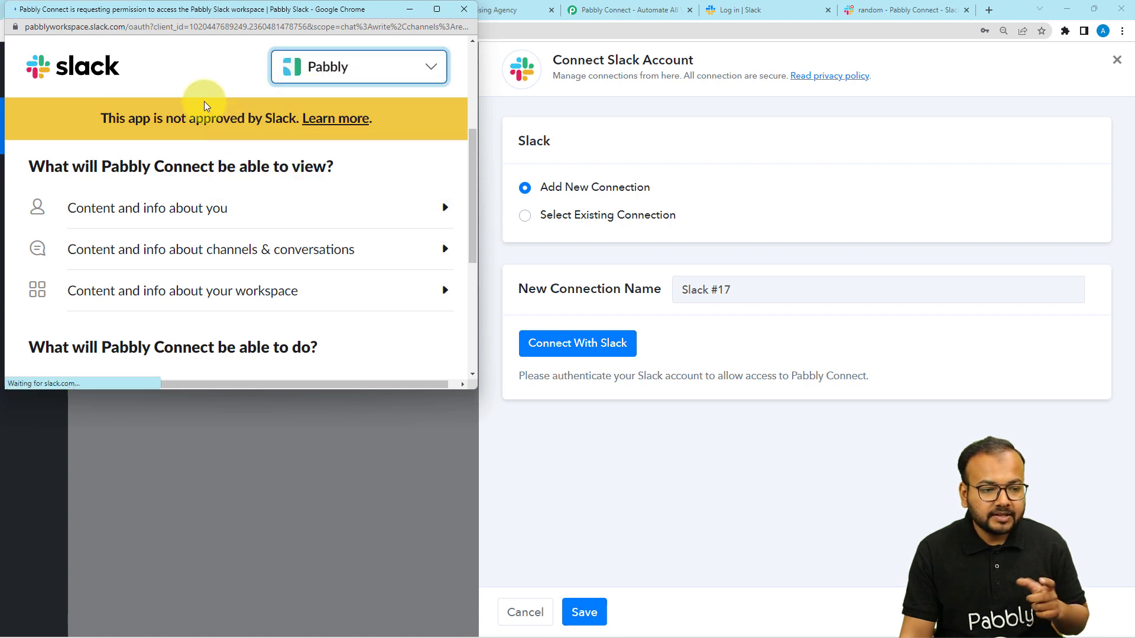
scroll(191, 157, down, 5)
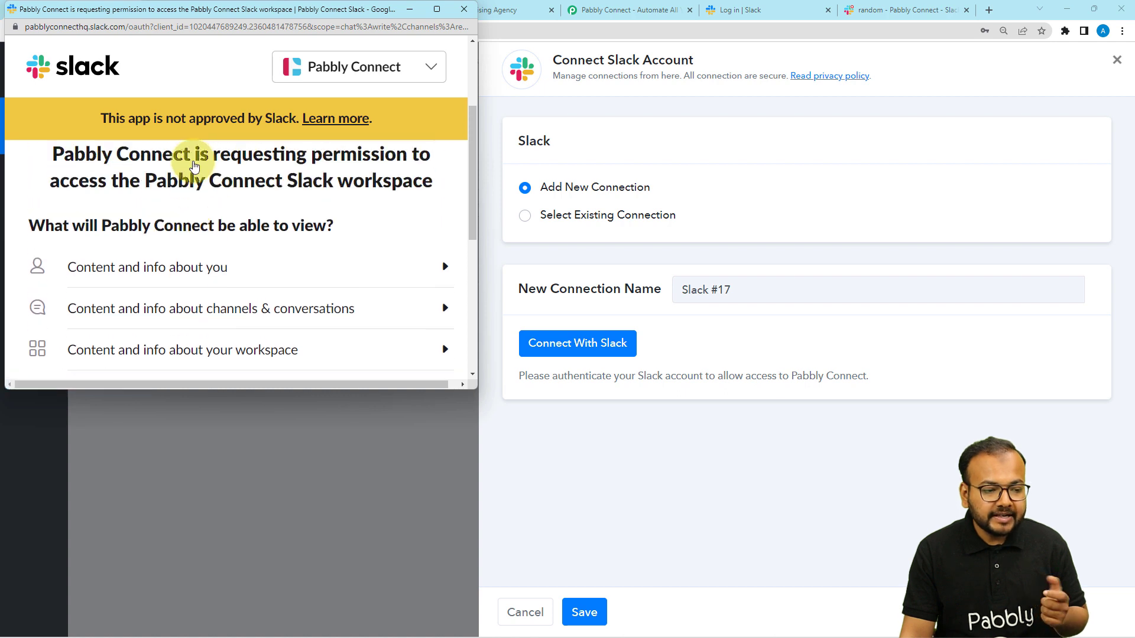
scroll(194, 161, down, 4)
scroll(192, 160, down, 2)
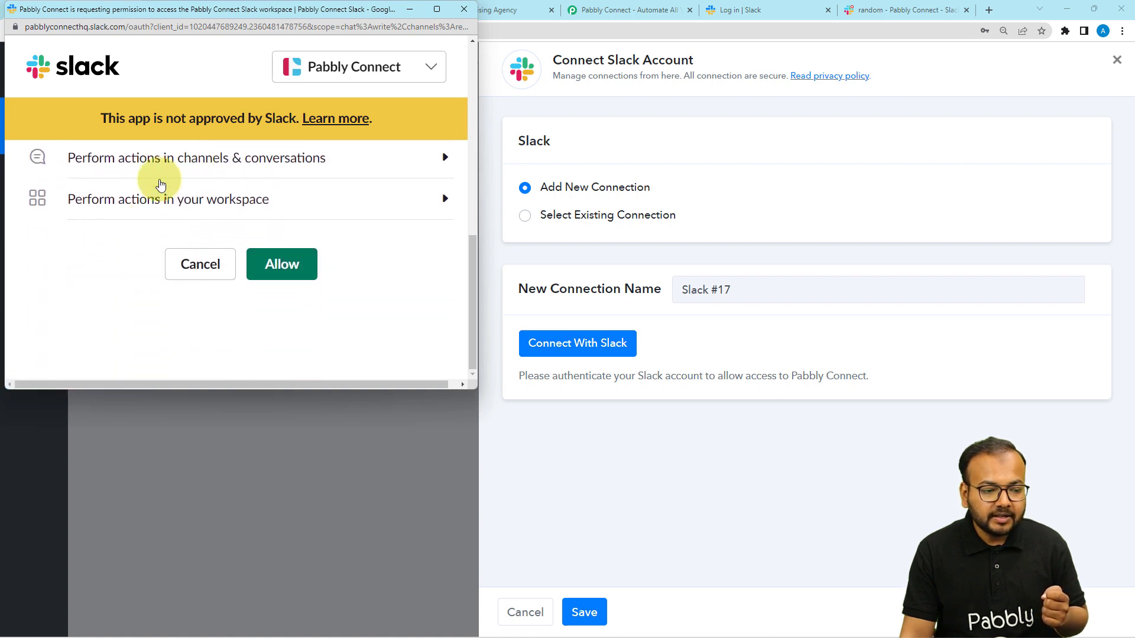
click(267, 269)
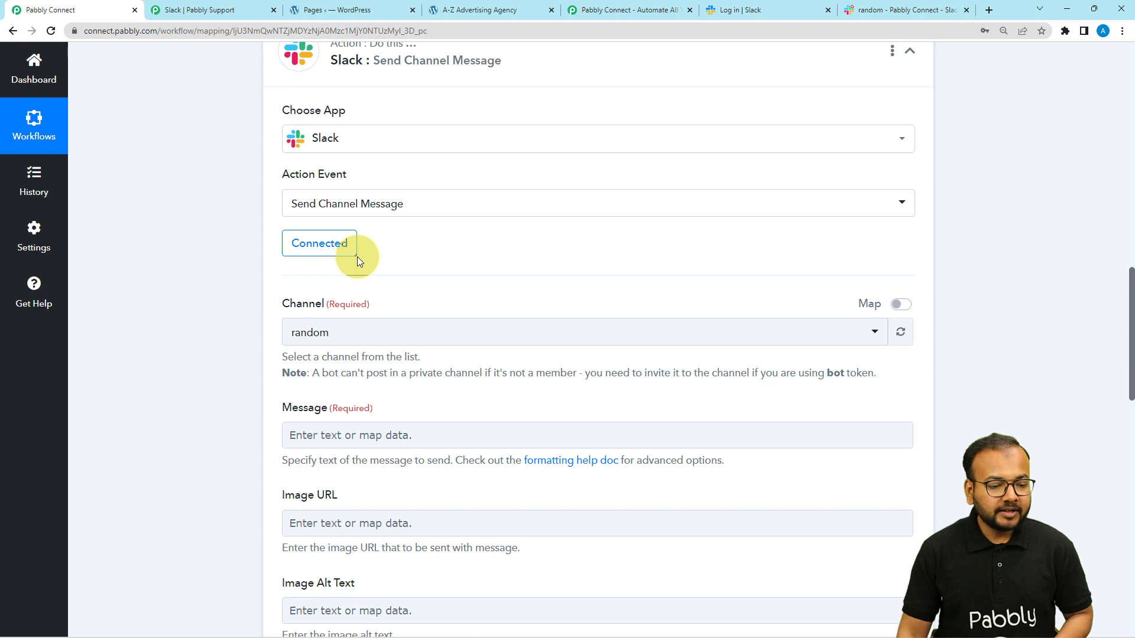
Compare with Slack's #random channel, keep random as the Channel, and enter the Message field.
scroll(355, 260, down, 2)
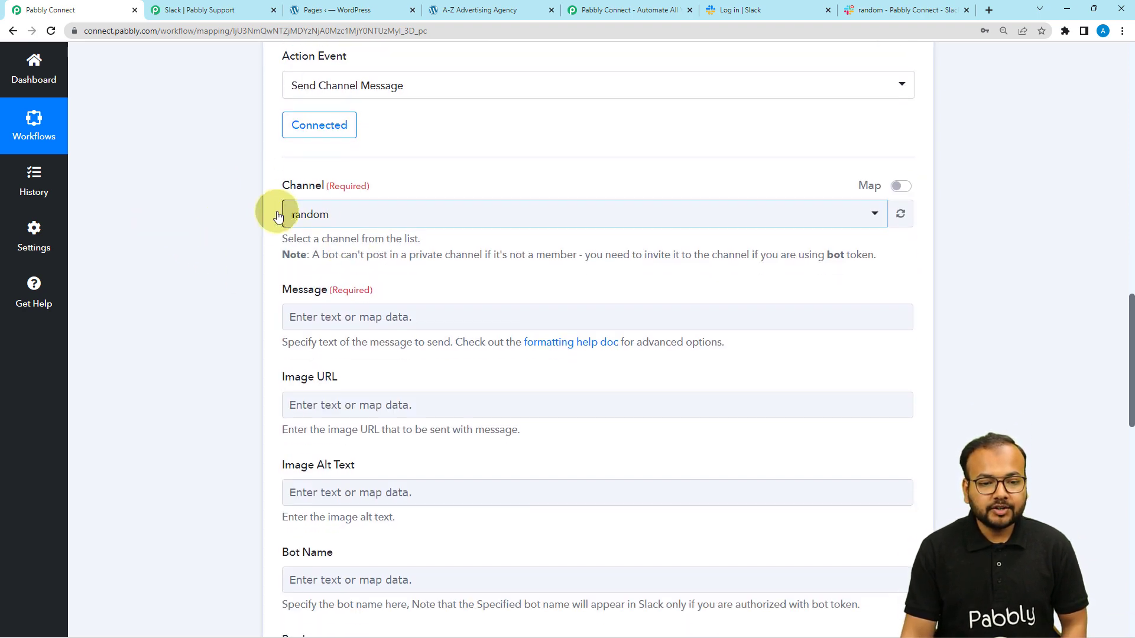
click(905, 10)
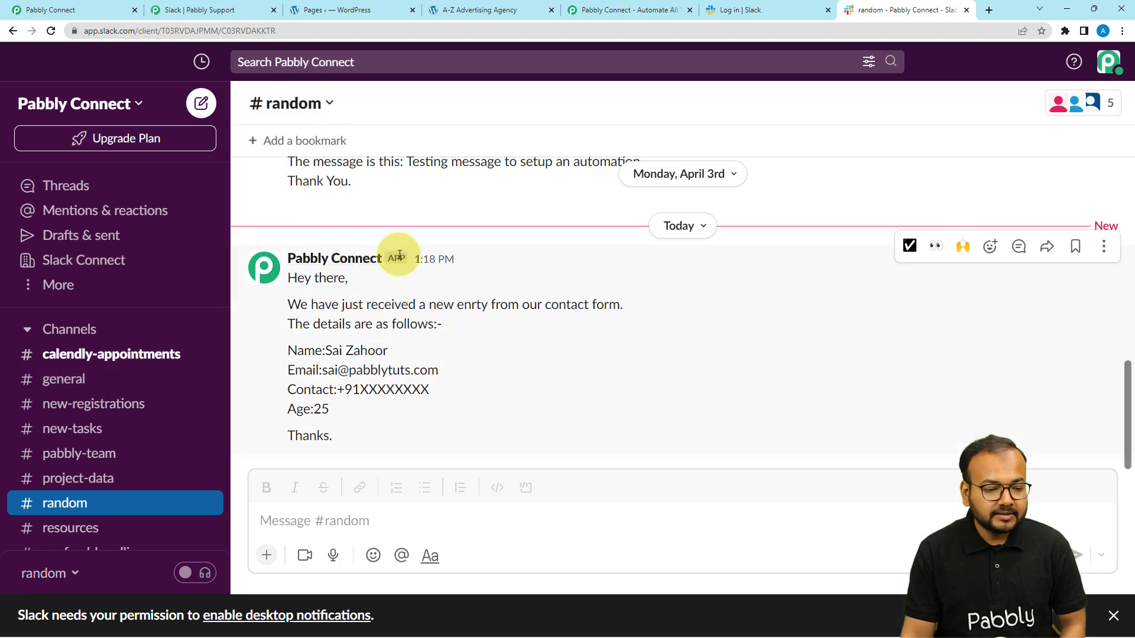
click(69, 10)
click(324, 213)
click(322, 279)
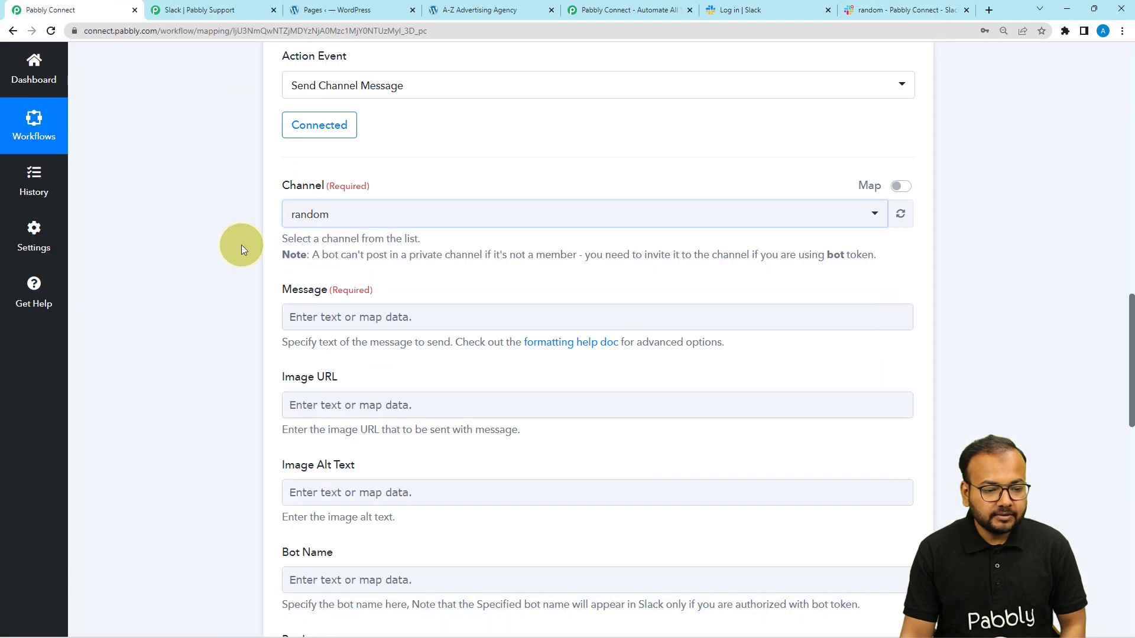
scroll(236, 241, down, 2)
click(422, 202)
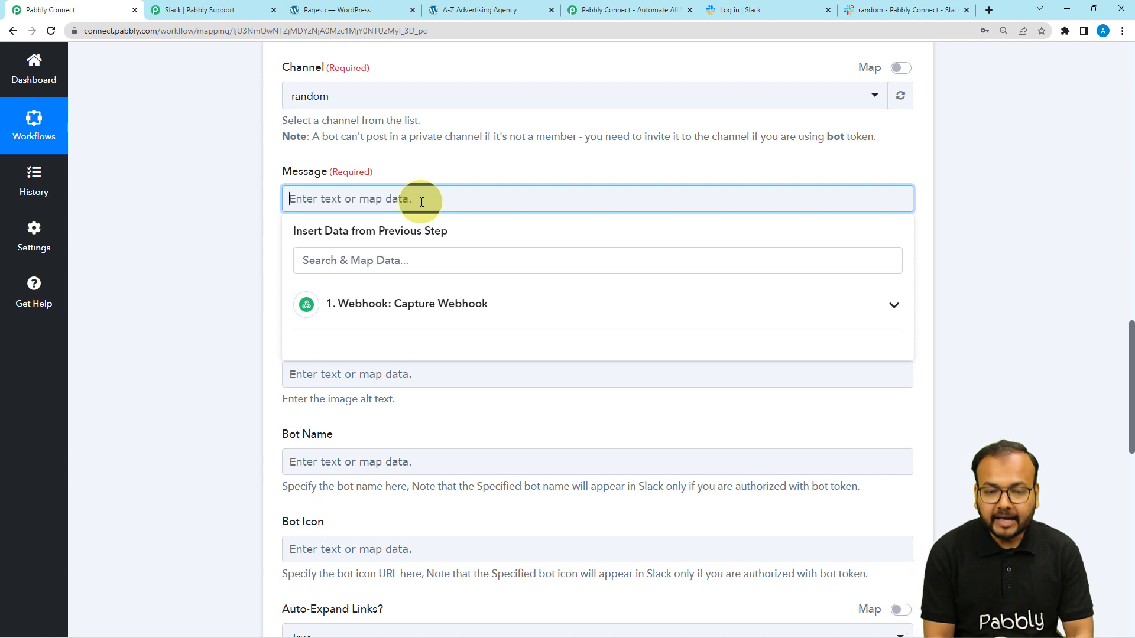
Type the message template with greeting, submission notice, Name:, Email:, Contact:, Age: lines and sign-off.
text(Hey team,)
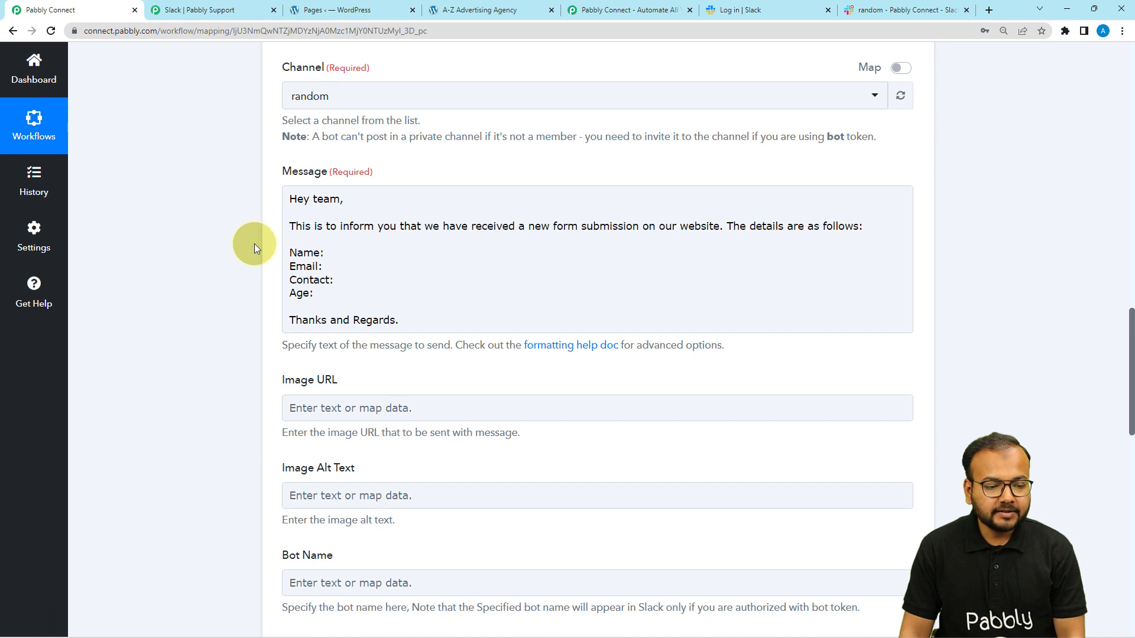
click(285, 226)
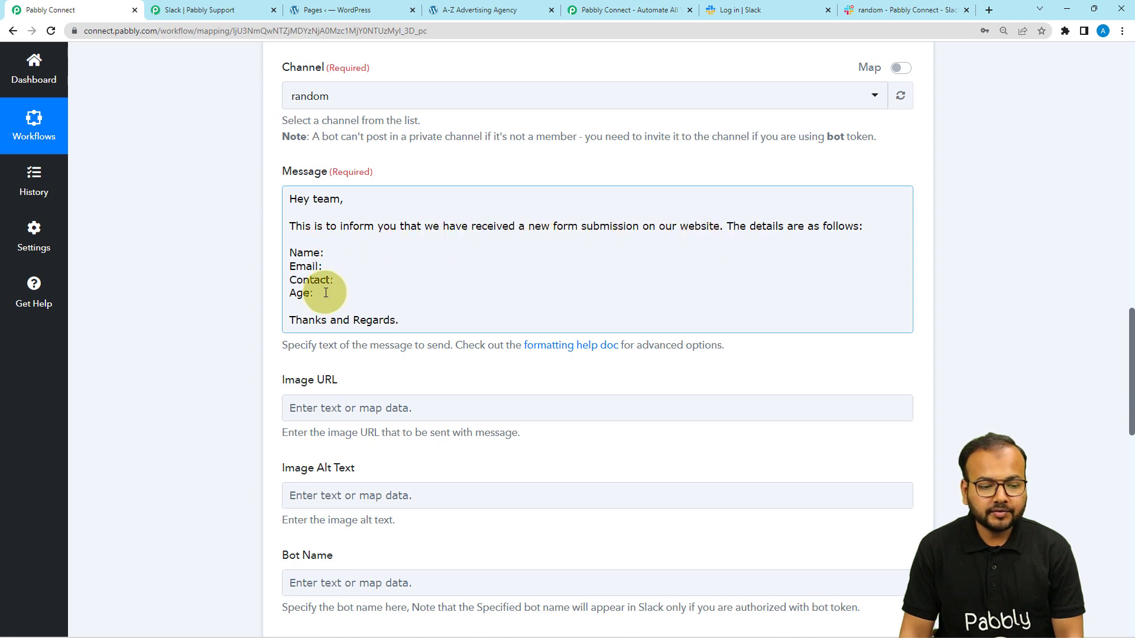
click(235, 250)
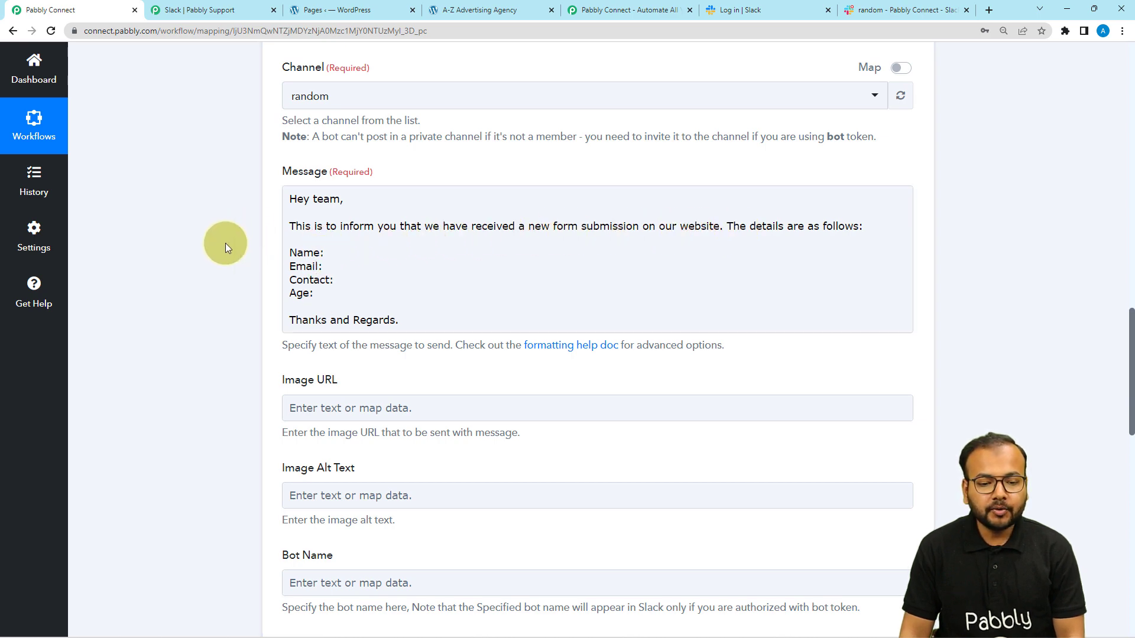
Review the webhook's First Name and other response fields, then position the cursor after Name:.
scroll(225, 243, up, 6)
scroll(225, 243, up, 6)
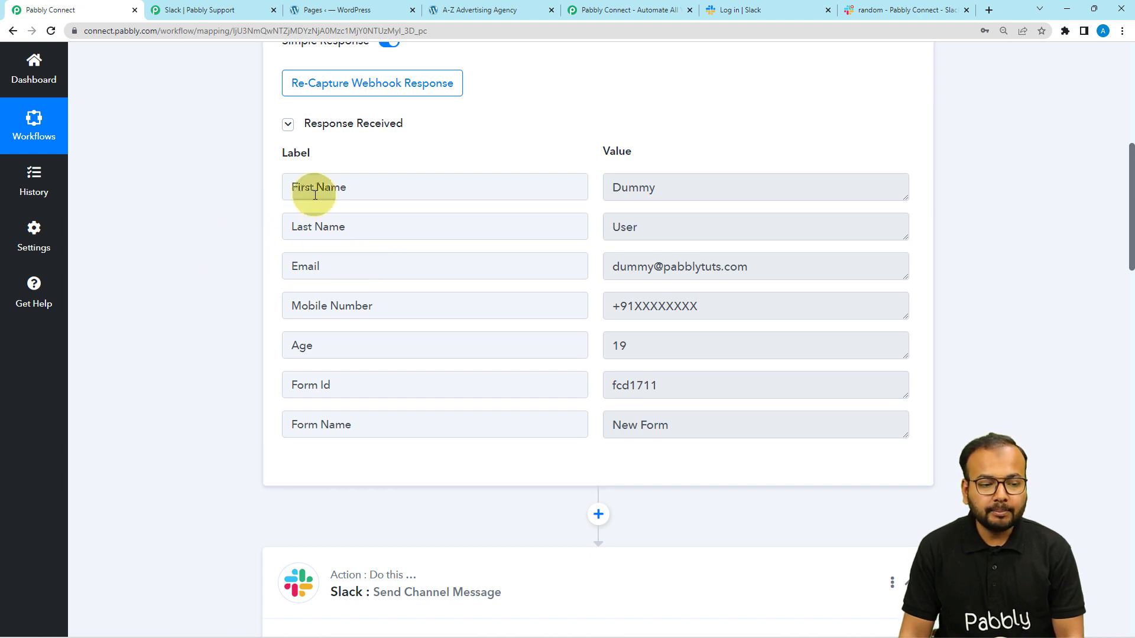
drag(292, 187, 372, 192)
drag(290, 234, 304, 264)
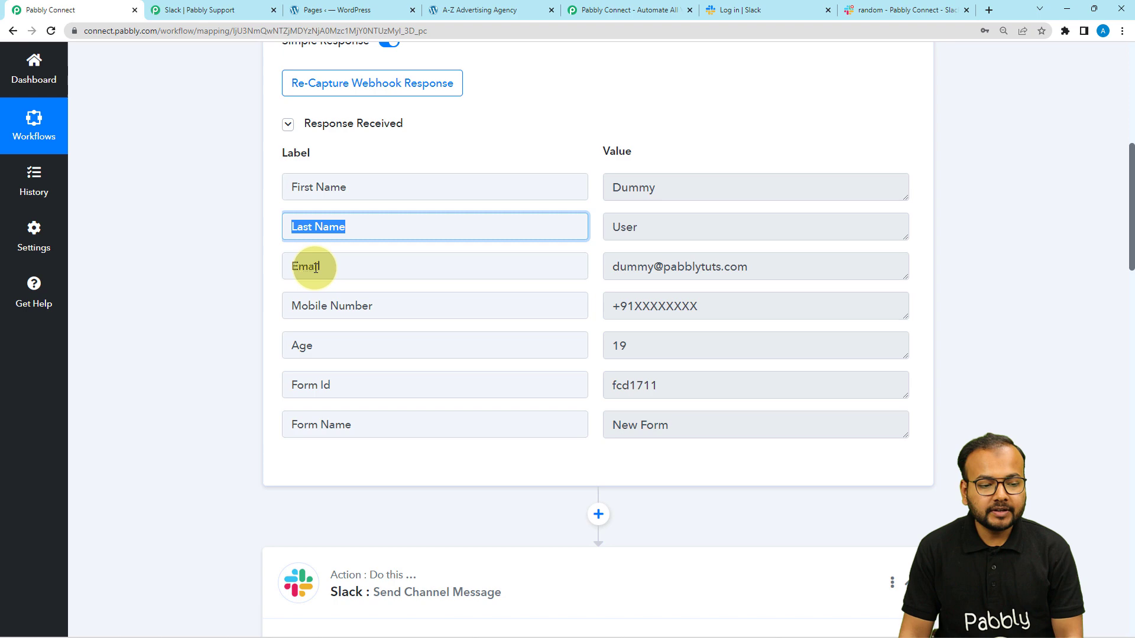
scroll(233, 280, down, 8)
scroll(233, 280, down, 4)
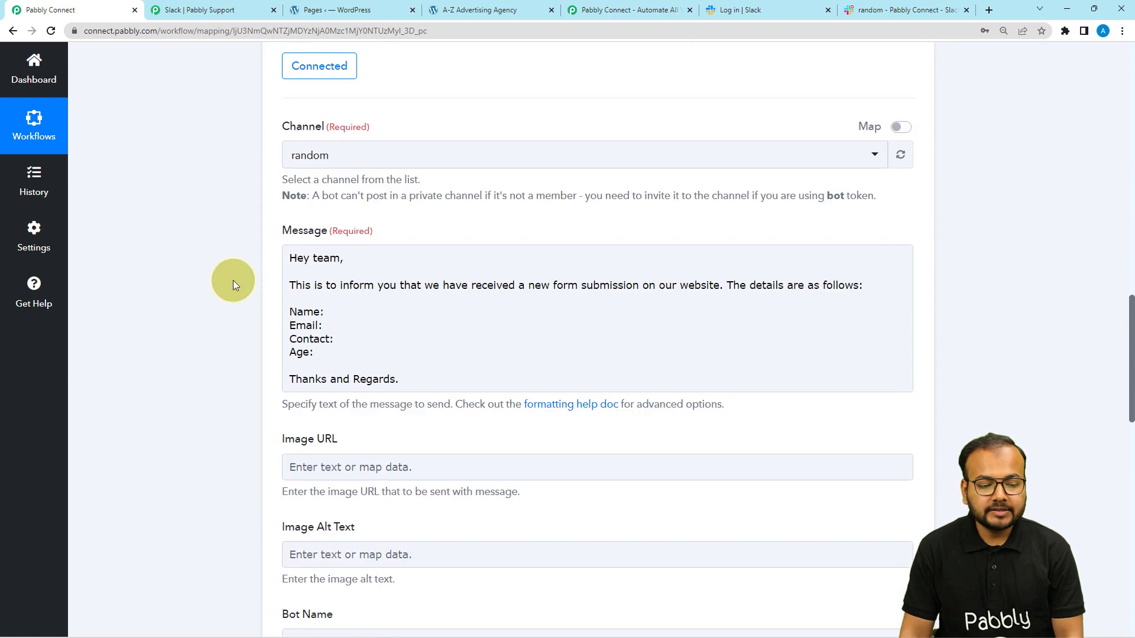
click(330, 331)
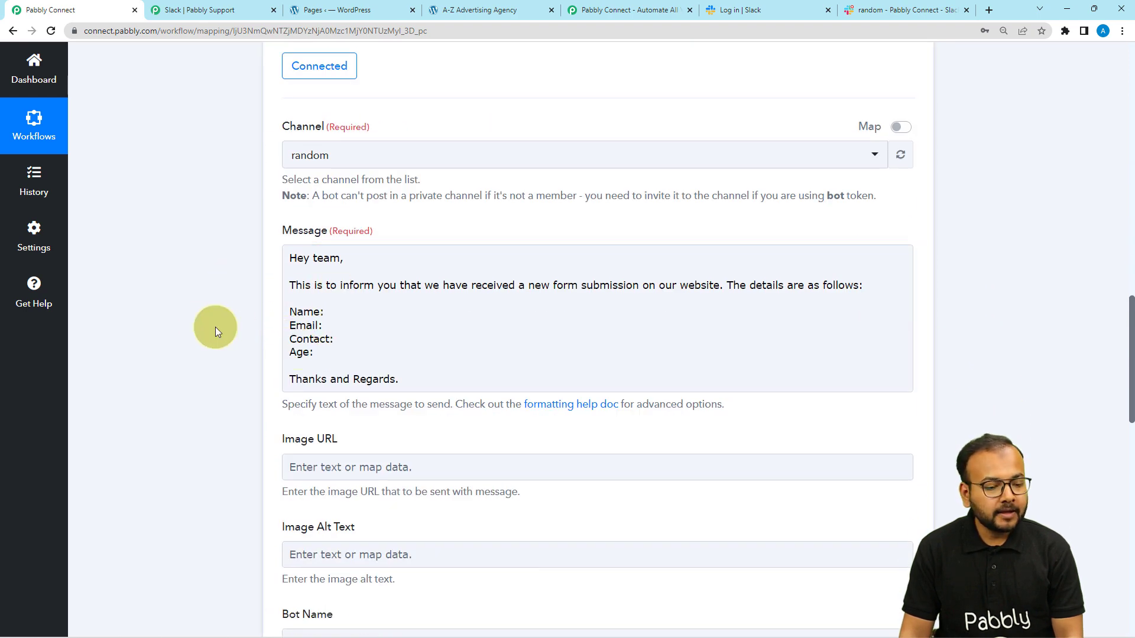
click(324, 314)
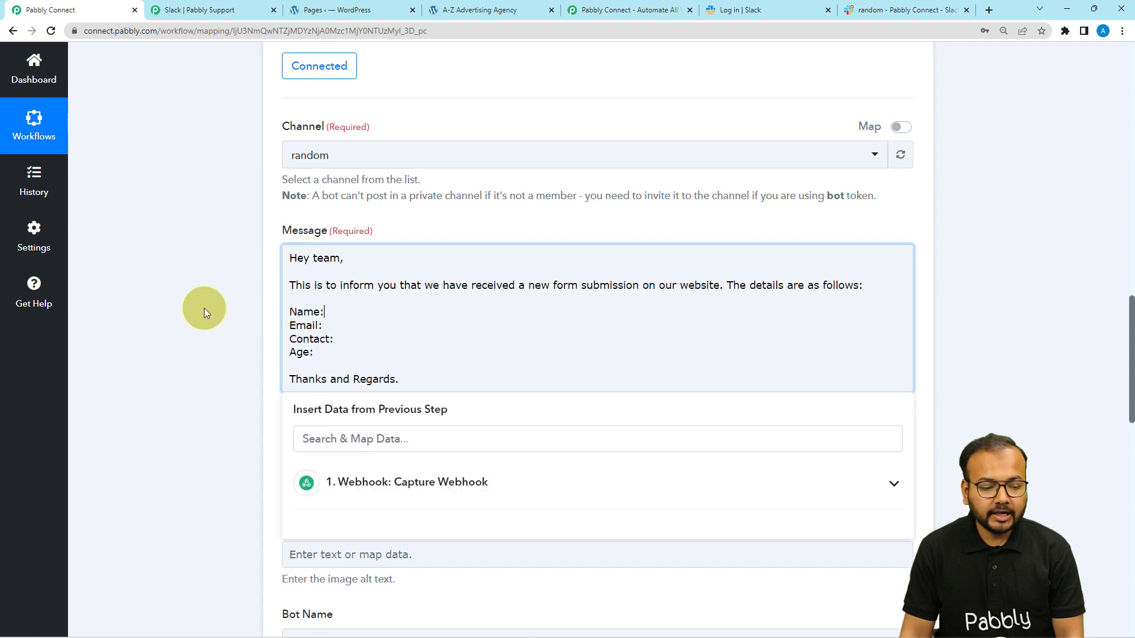
Map the webhook's First Name and Last Name after Name: in the message.
scroll(201, 307, down, 2)
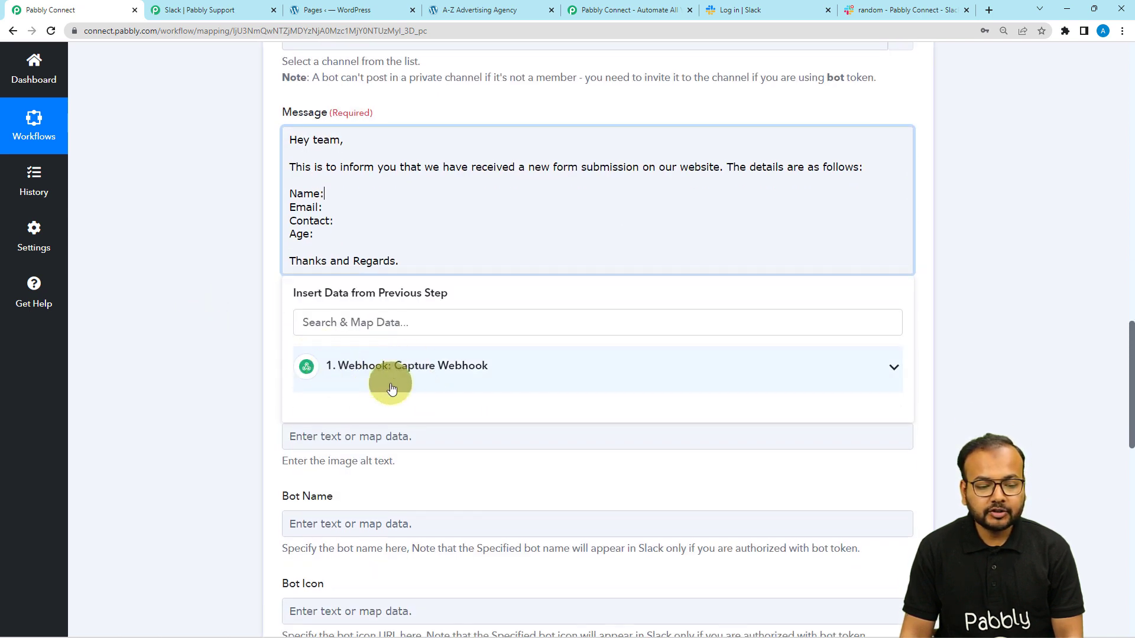
click(408, 375)
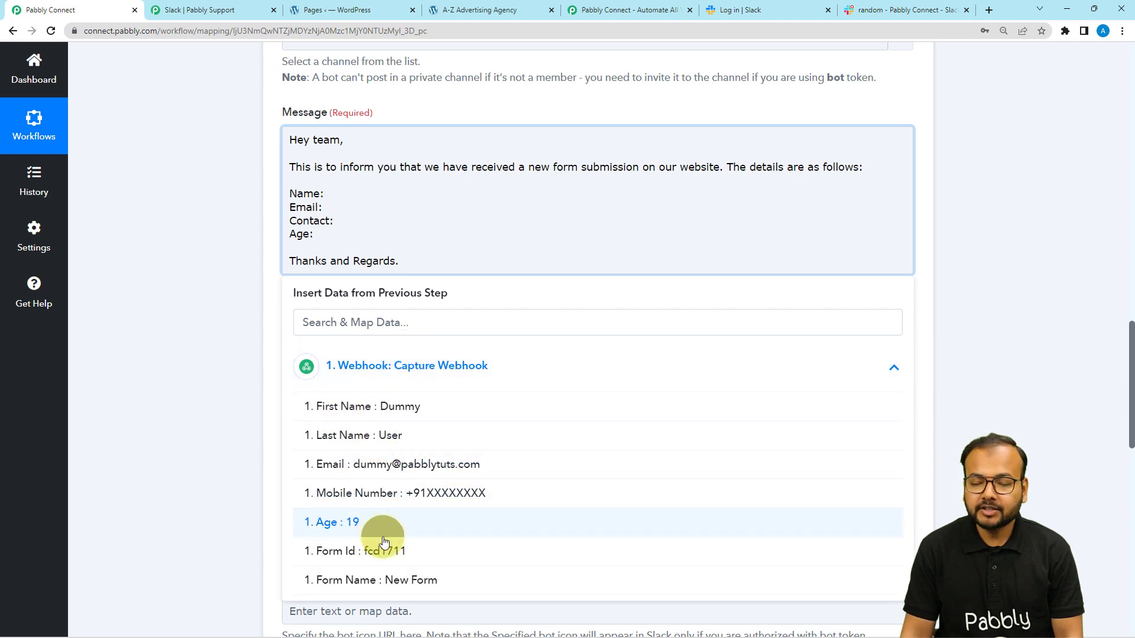
click(396, 408)
click(385, 376)
click(378, 443)
Map Email, Mobile Number and Age into the Email:, Contact: and Age: lines.
click(382, 221)
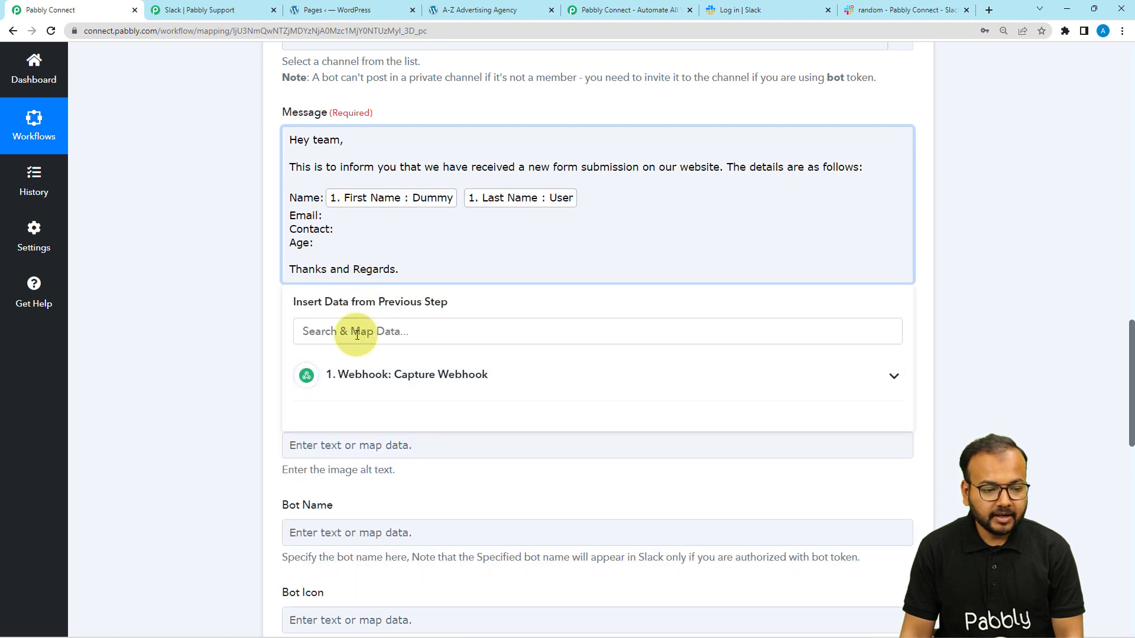
click(355, 373)
click(402, 476)
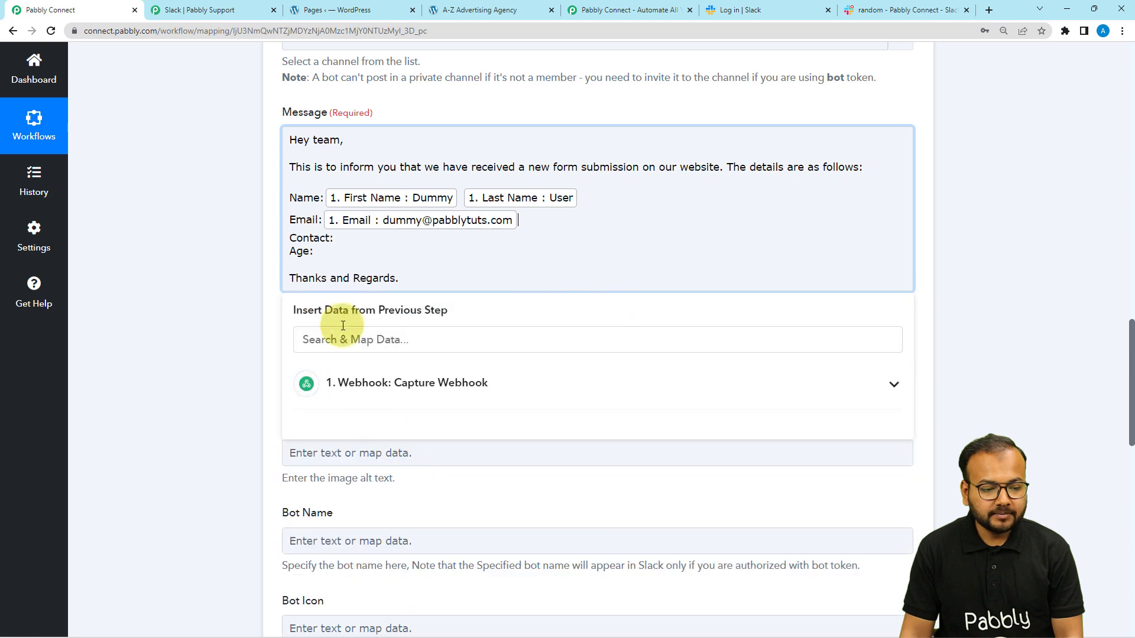
click(357, 382)
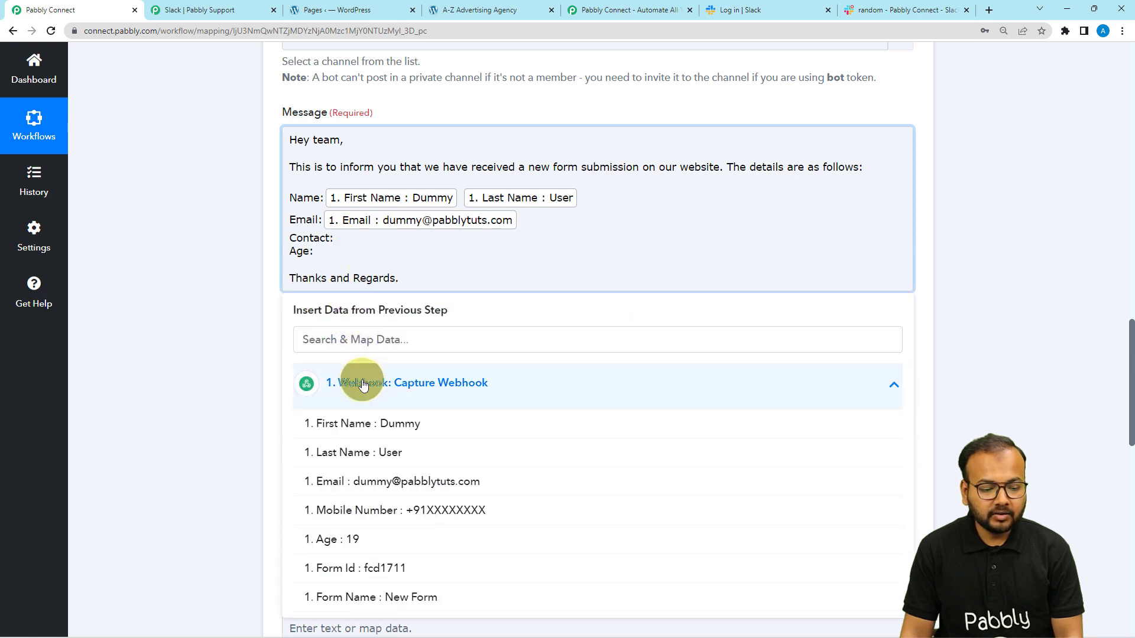
click(380, 507)
click(323, 261)
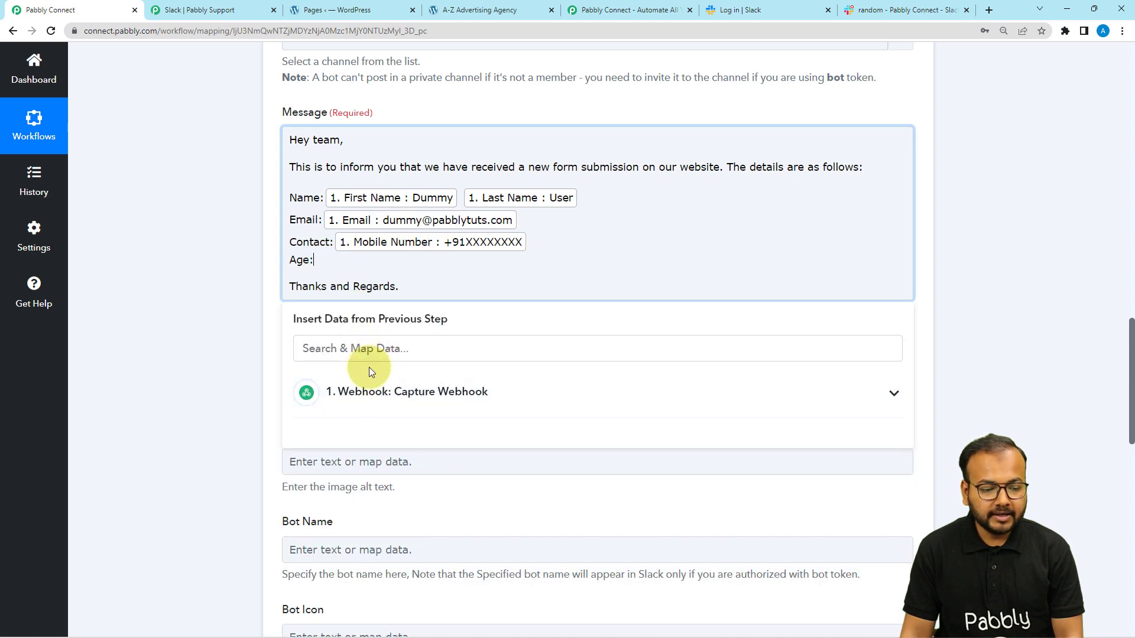
click(367, 392)
click(396, 538)
click(185, 305)
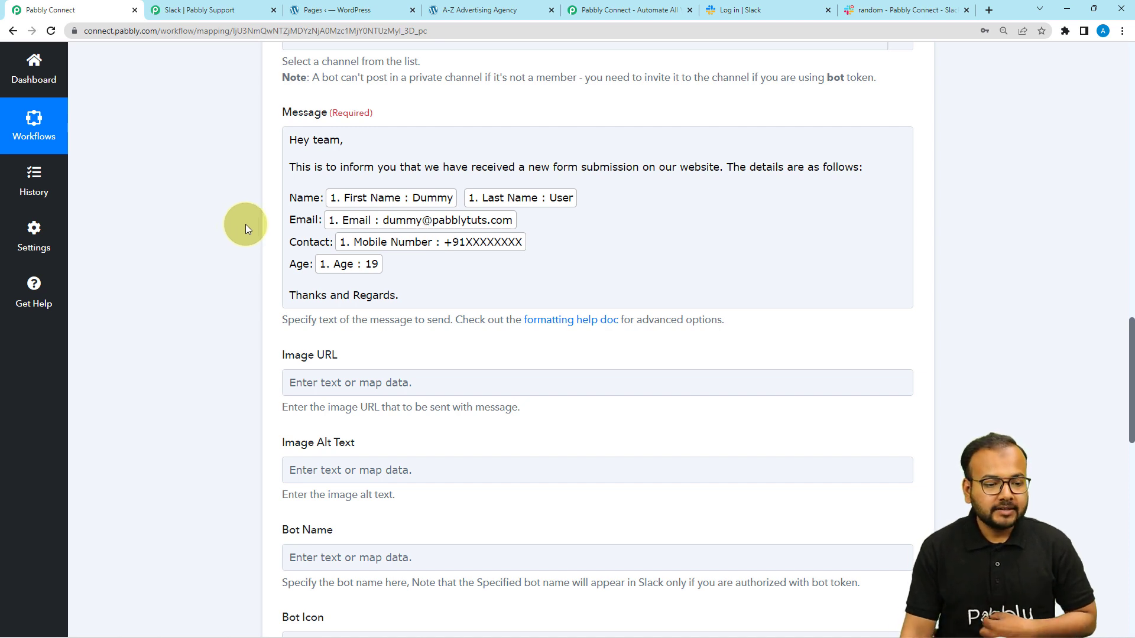
Look over the Slack action's optional fields below the message.
scroll(183, 217, down, 3)
scroll(183, 217, down, 3)
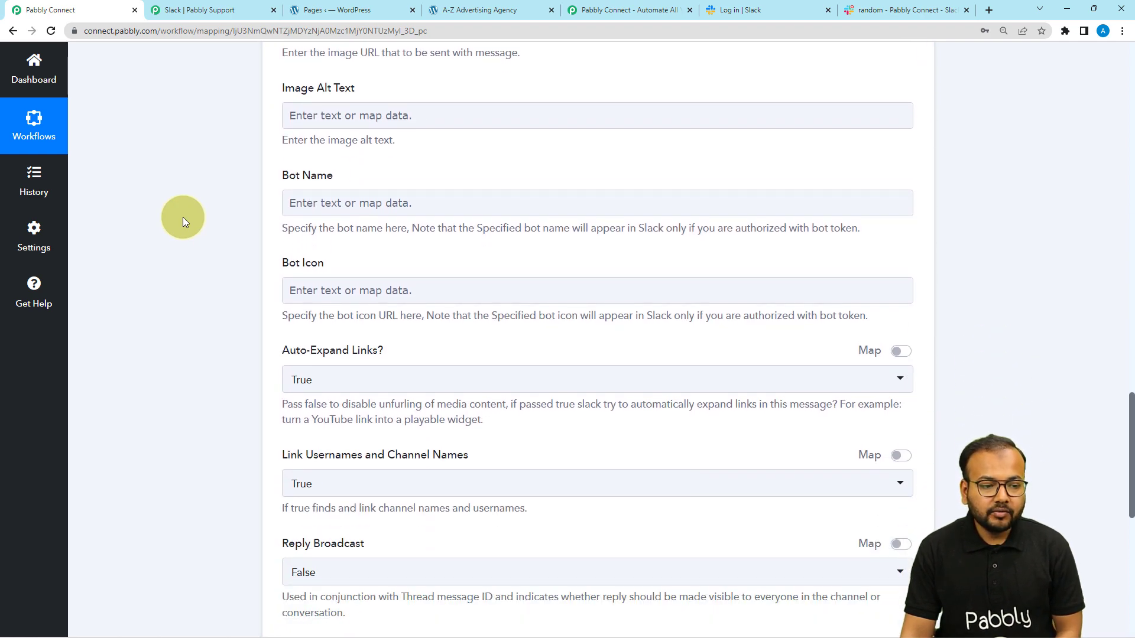
scroll(183, 217, down, 1)
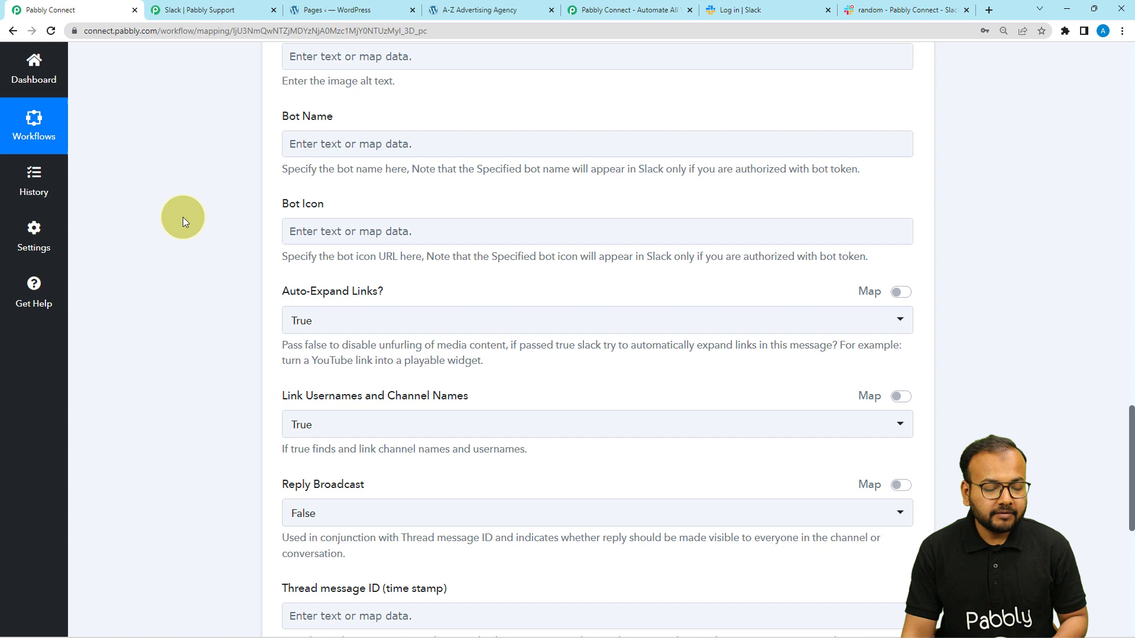
scroll(183, 218, up, 3)
scroll(183, 217, down, 1)
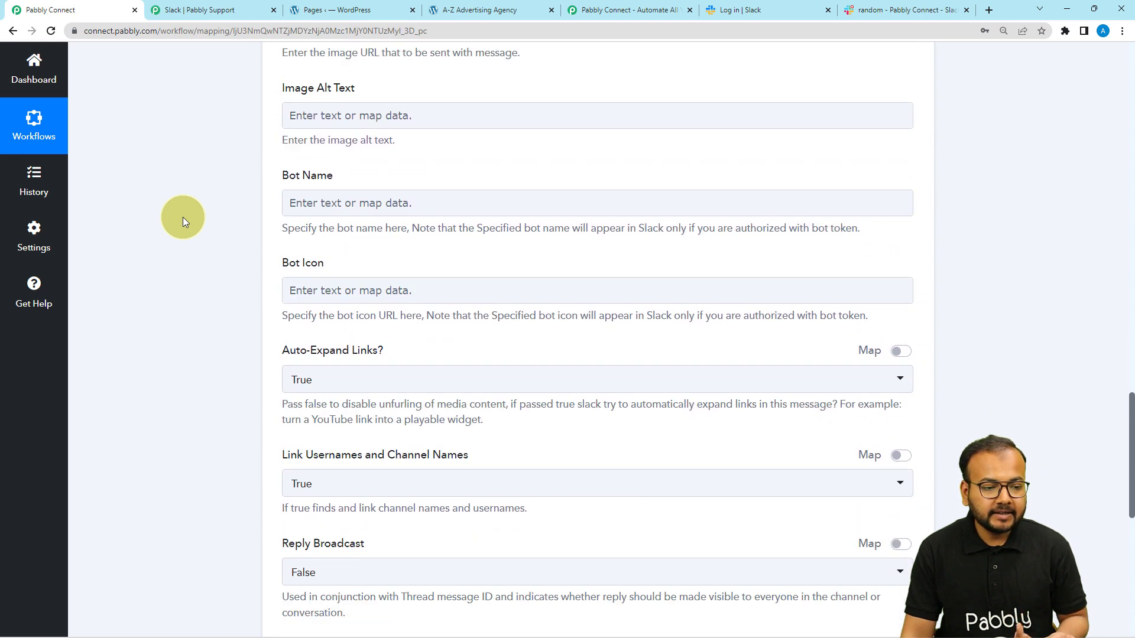
click(294, 356)
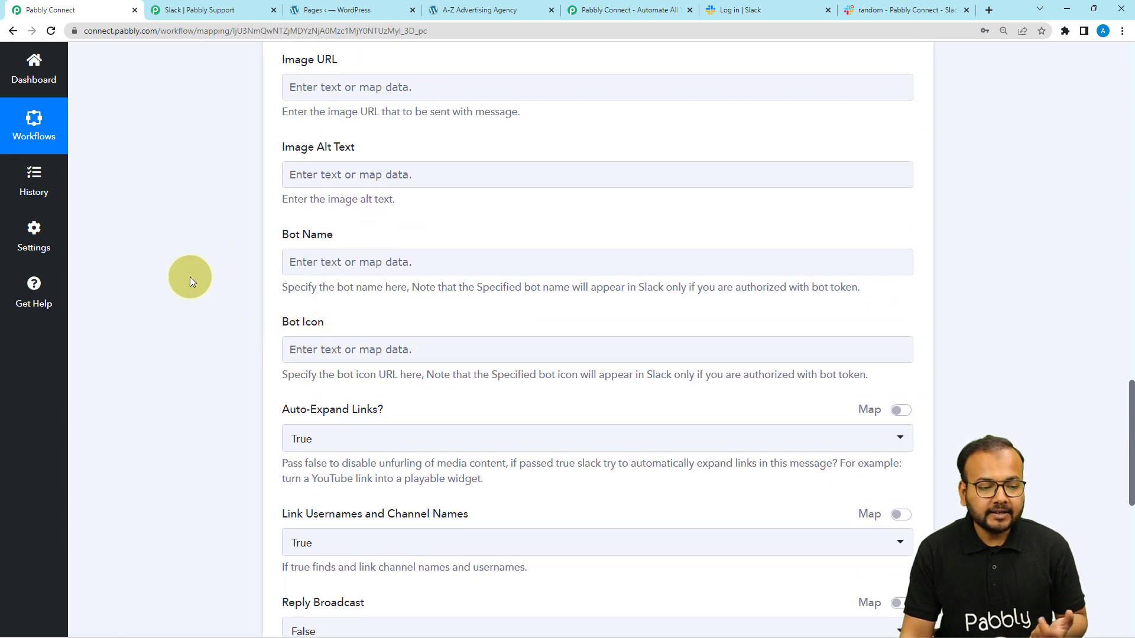
Enter 'webform' as the Bot Name, leaving the remaining options at their defaults.
click(321, 262)
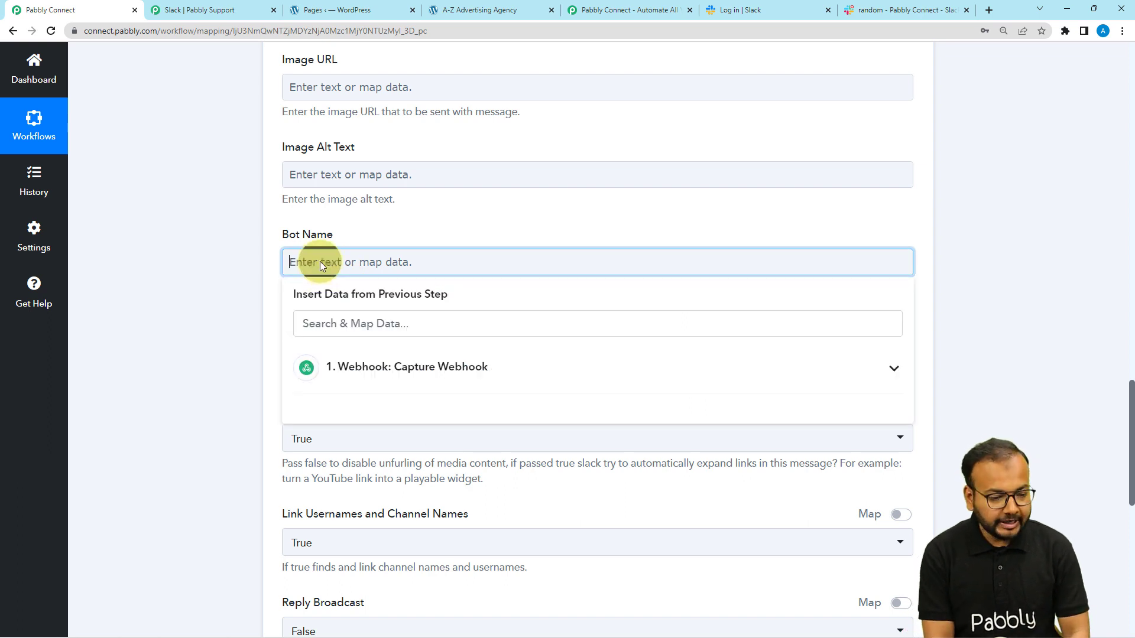
text(WEbi)
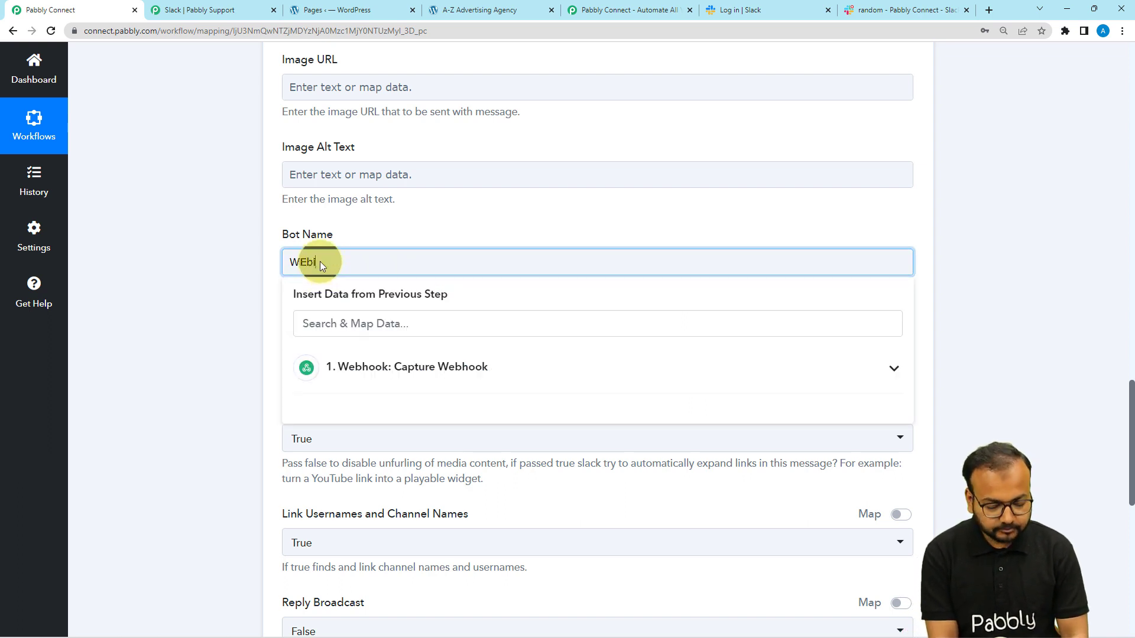
key(BackSpace)
key(BackSpace)
key(BackSpace)
text(f)
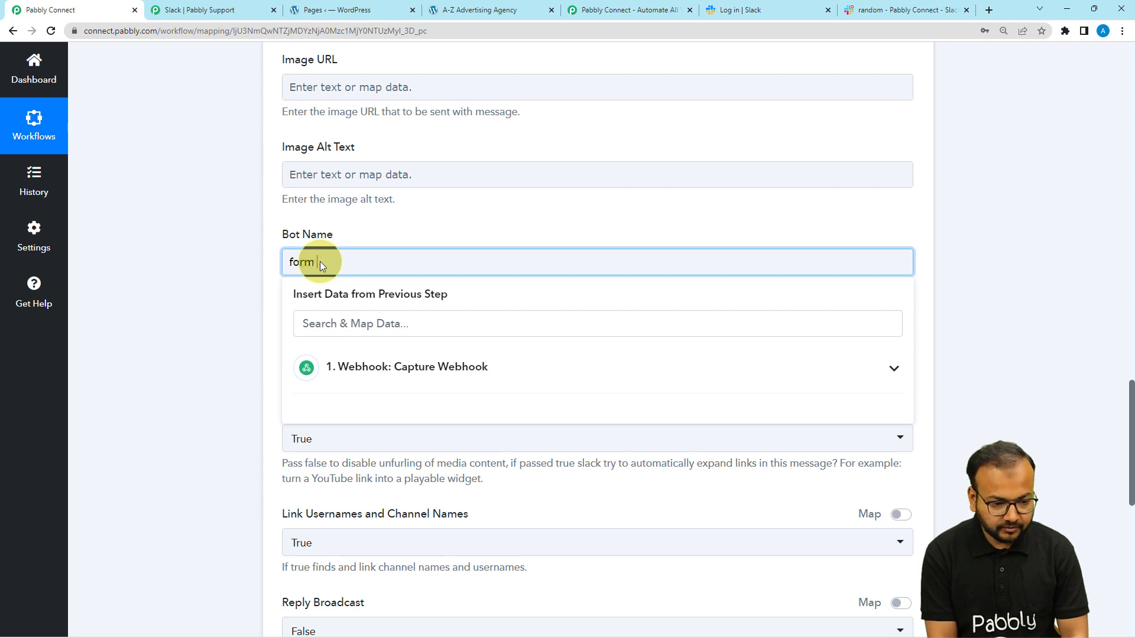
text(orm)
key(BackSpace)
key(BackSpace)
key(BackSpace)
key(BackSpace)
text(web)
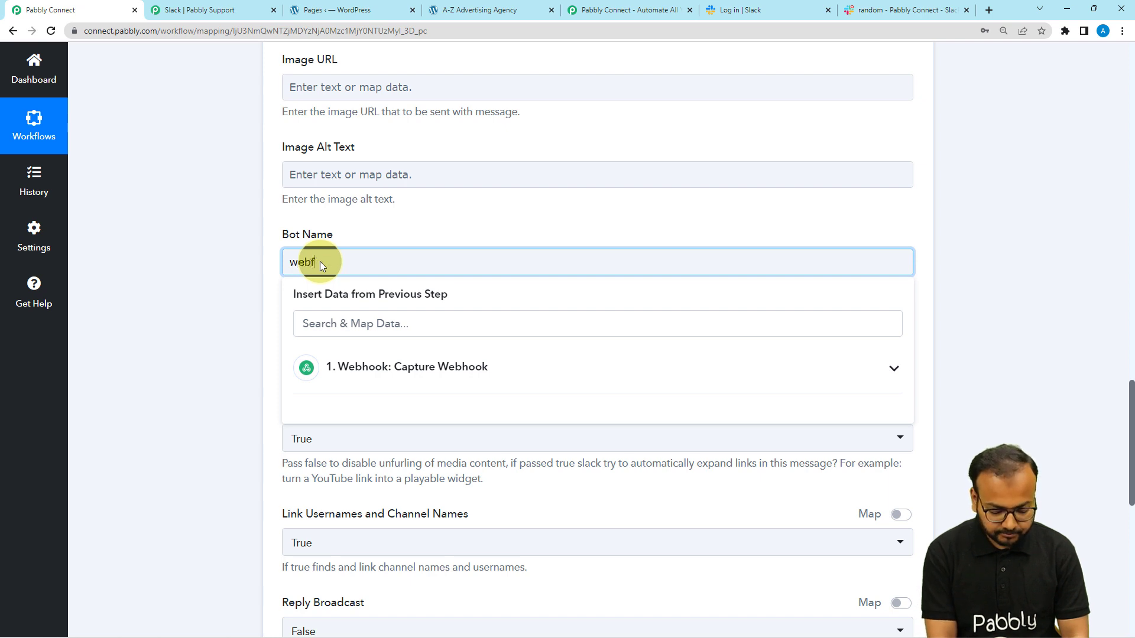
click(243, 194)
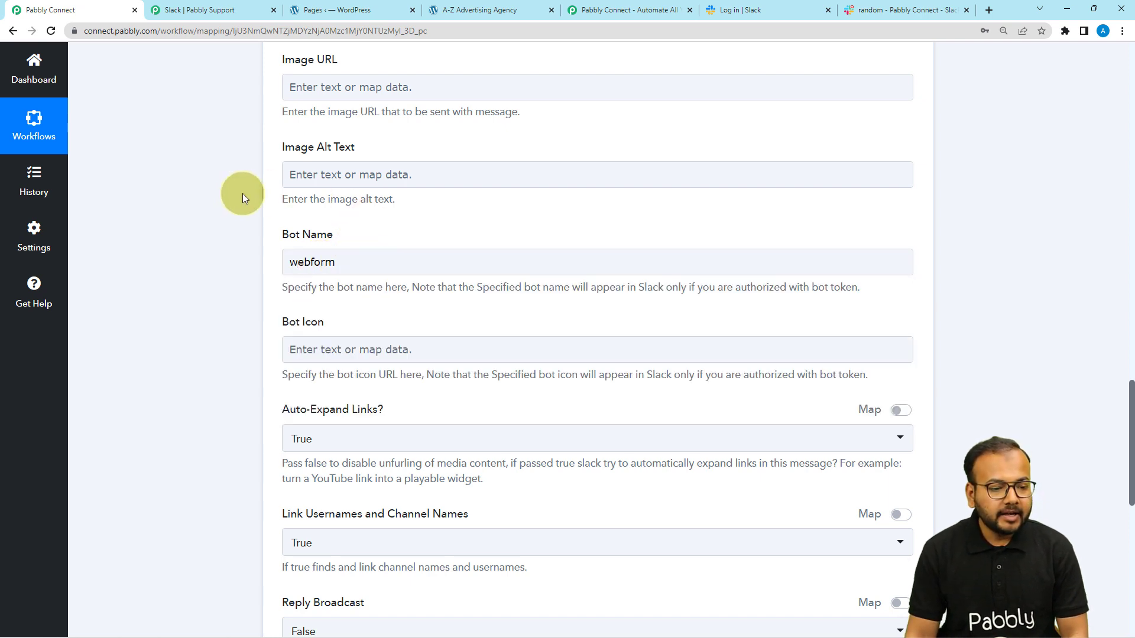
scroll(235, 198, down, 1)
scroll(235, 198, up, 2)
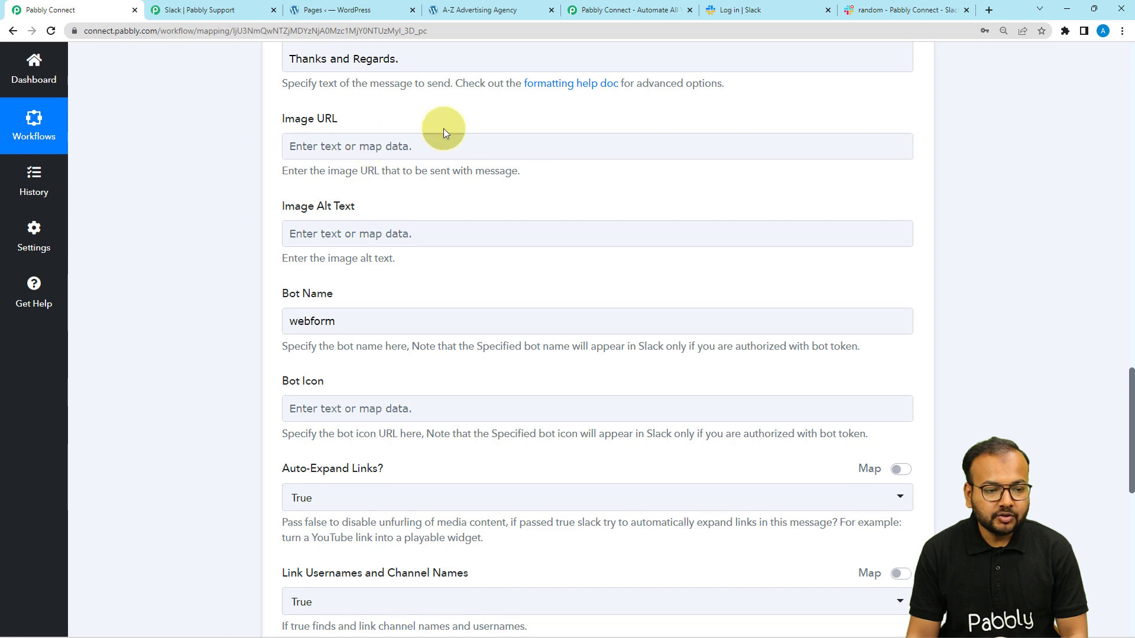
scroll(224, 176, down, 4)
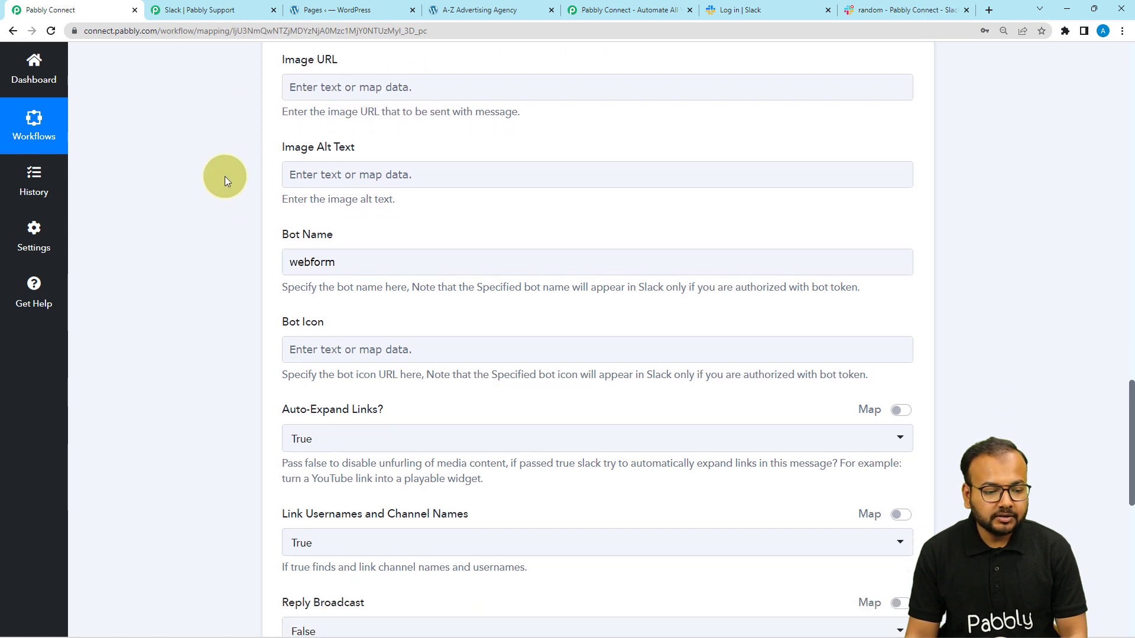
scroll(225, 176, down, 3)
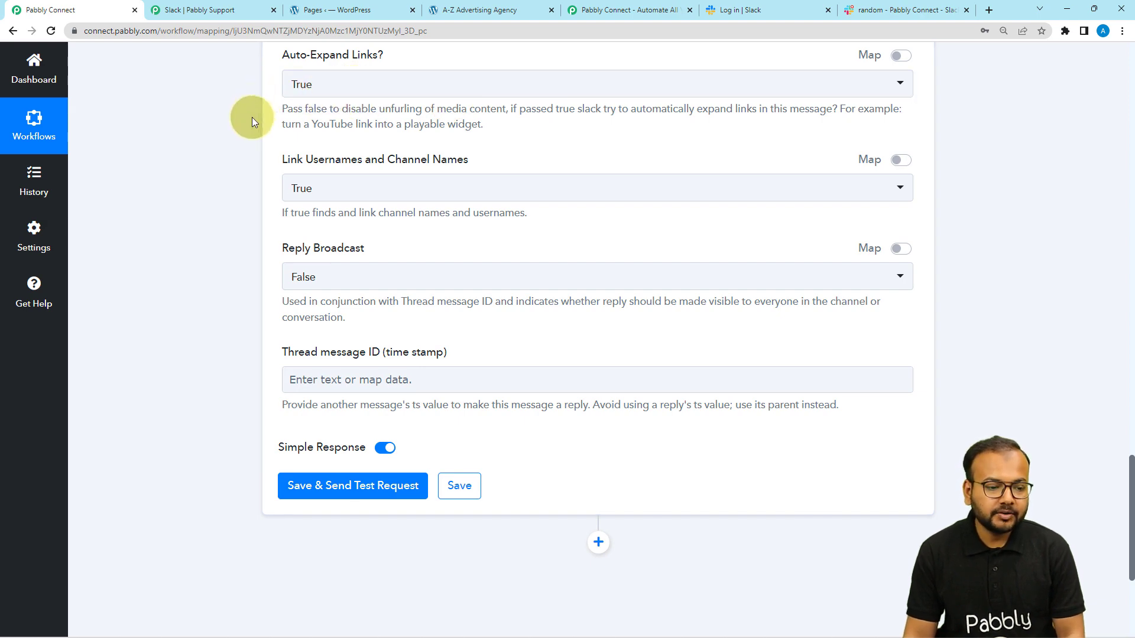
Check the Slack #random channel before testing the workflow.
scroll(252, 121, down, 1)
scroll(252, 120, down, 3)
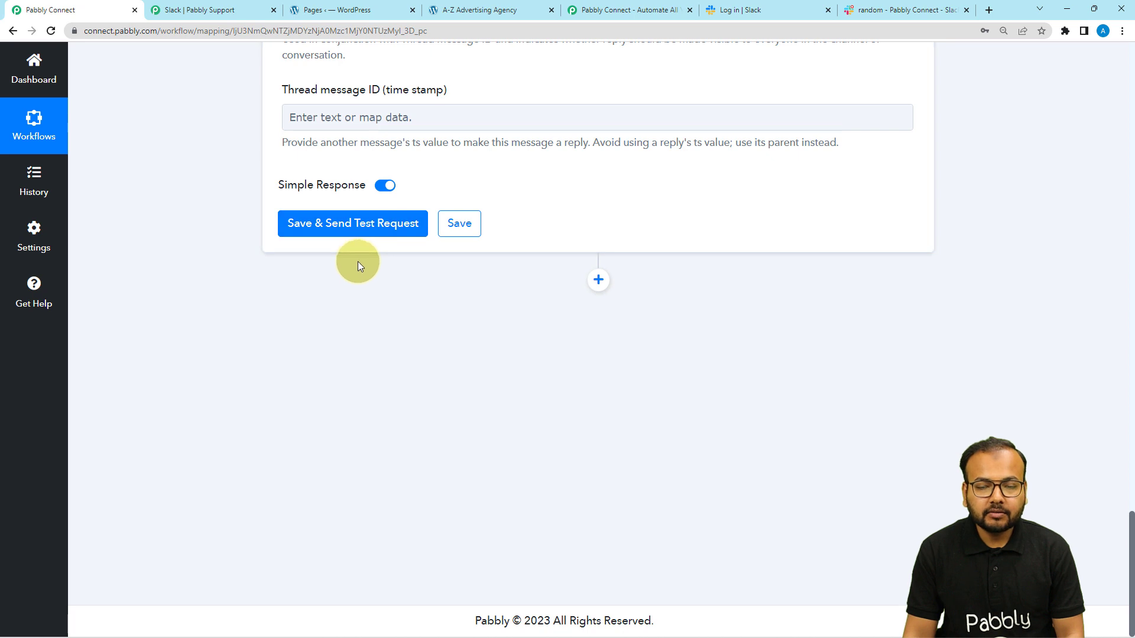
click(872, 10)
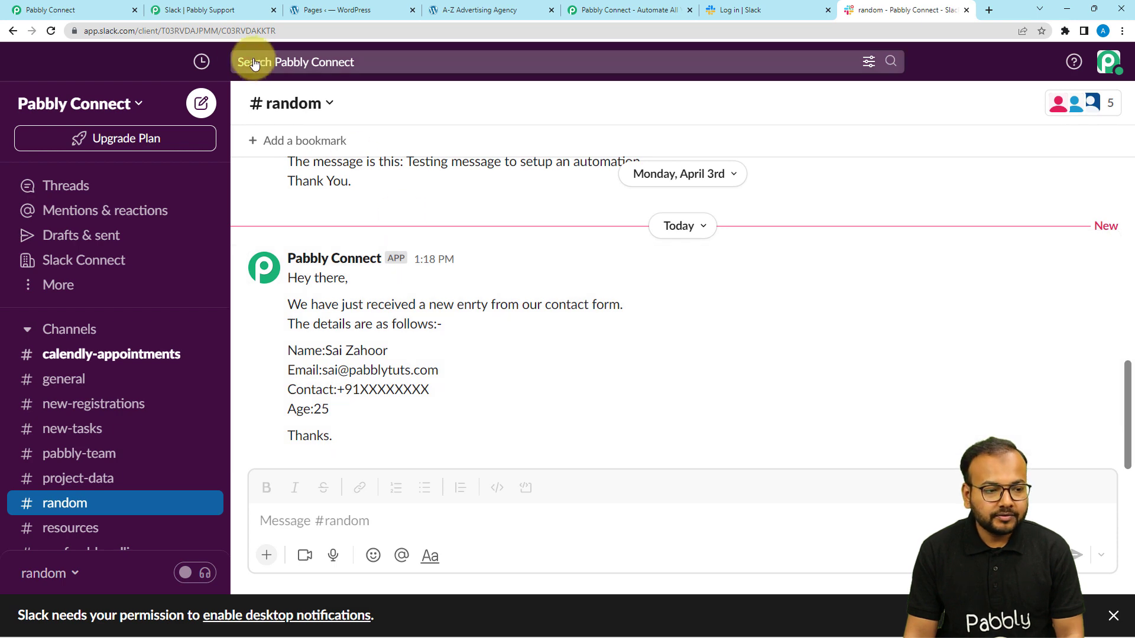
click(111, 12)
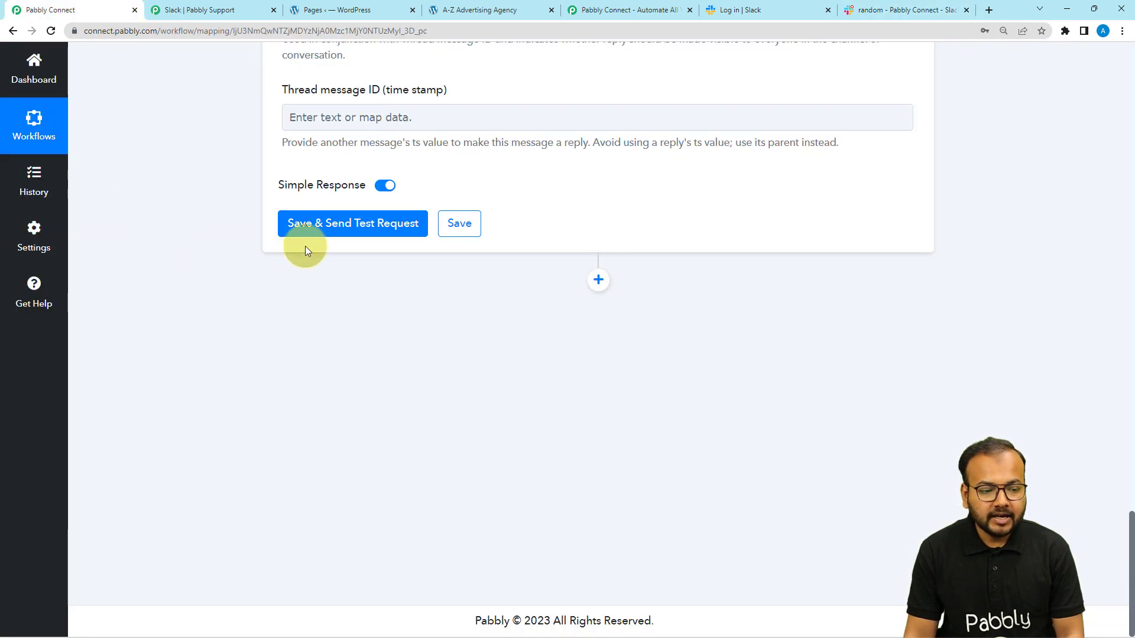
Save and send a test request, then confirm the webform message arrived in #random.
click(298, 232)
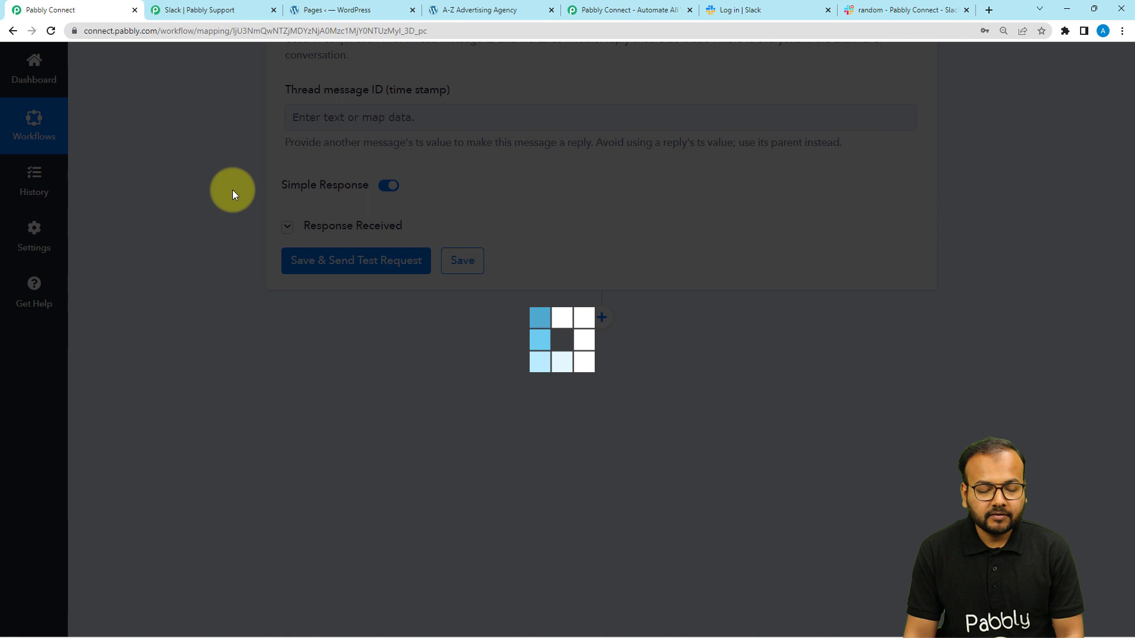
scroll(463, 243, down, 3)
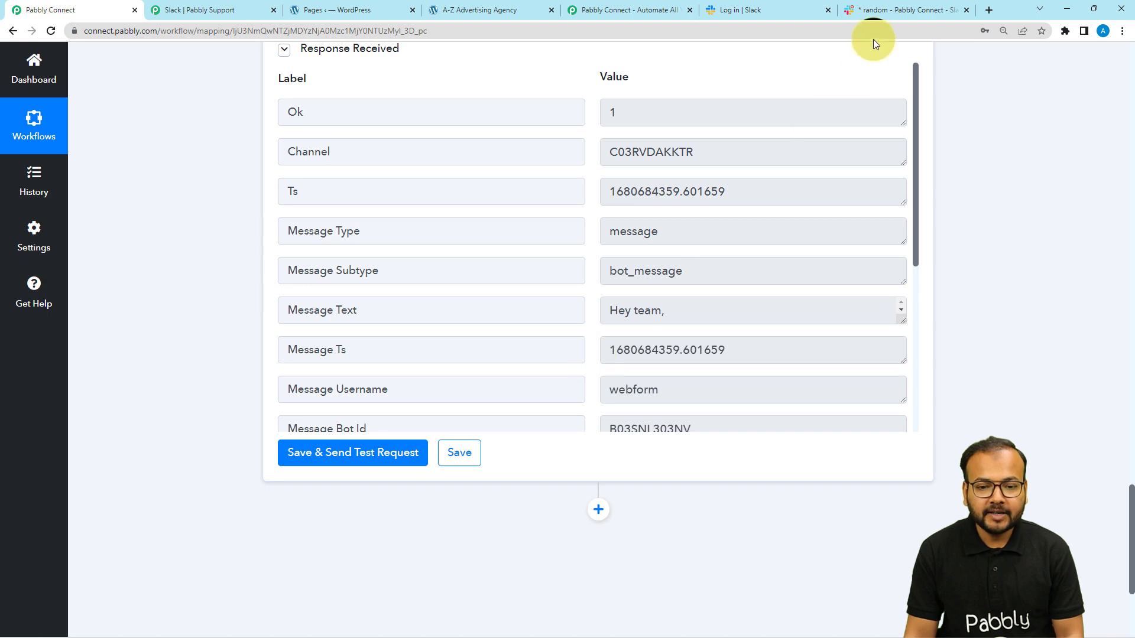
click(872, 10)
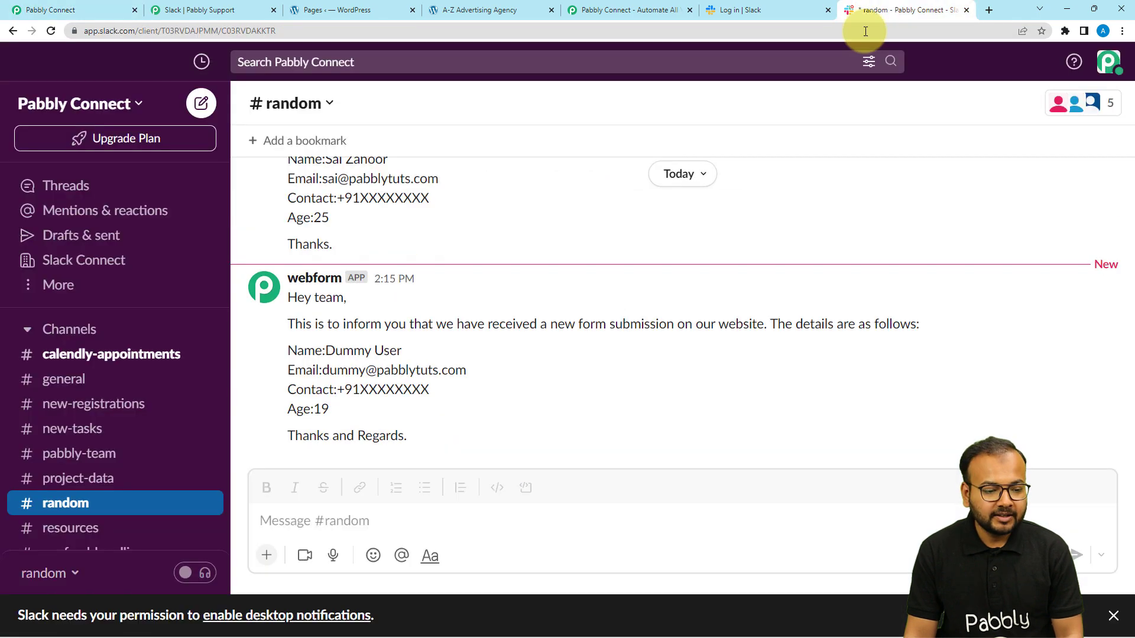
Inspect the webform bot's app card and mapped form details in #random, then return to Pabbly Connect.
click(337, 280)
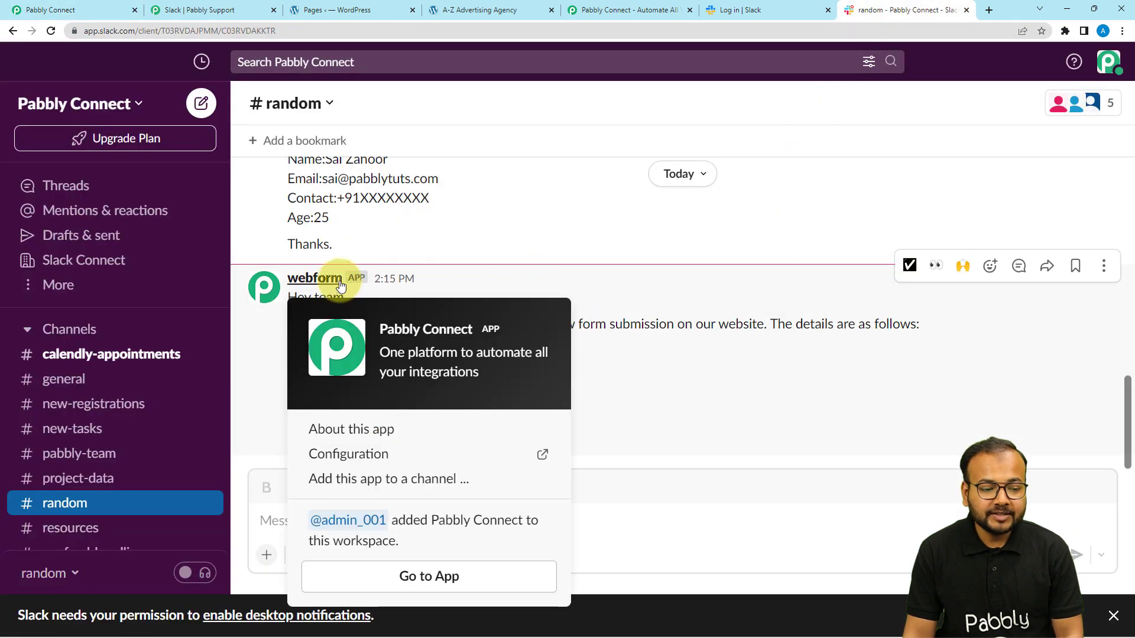
click(296, 280)
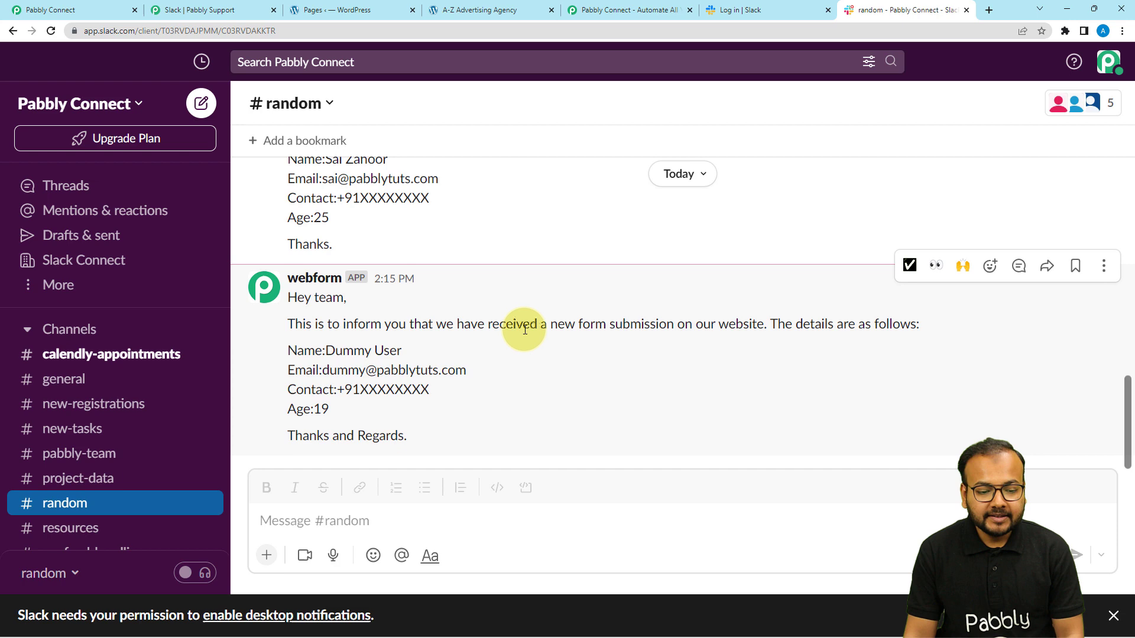
drag(384, 350, 379, 413)
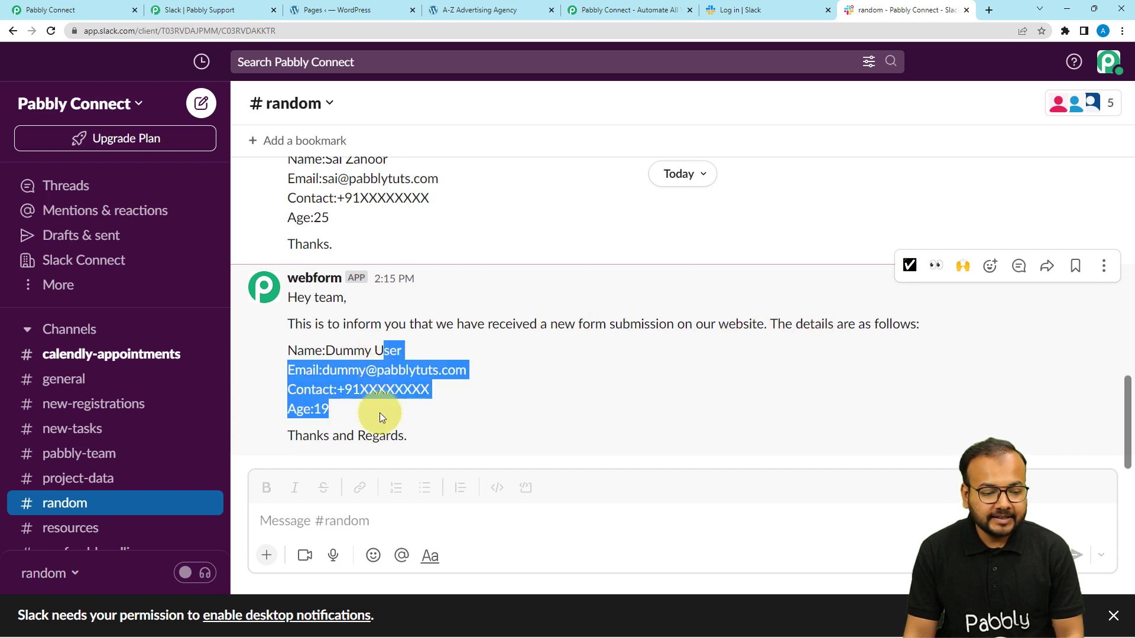
click(361, 355)
click(50, 9)
scroll(236, 216, up, 20)
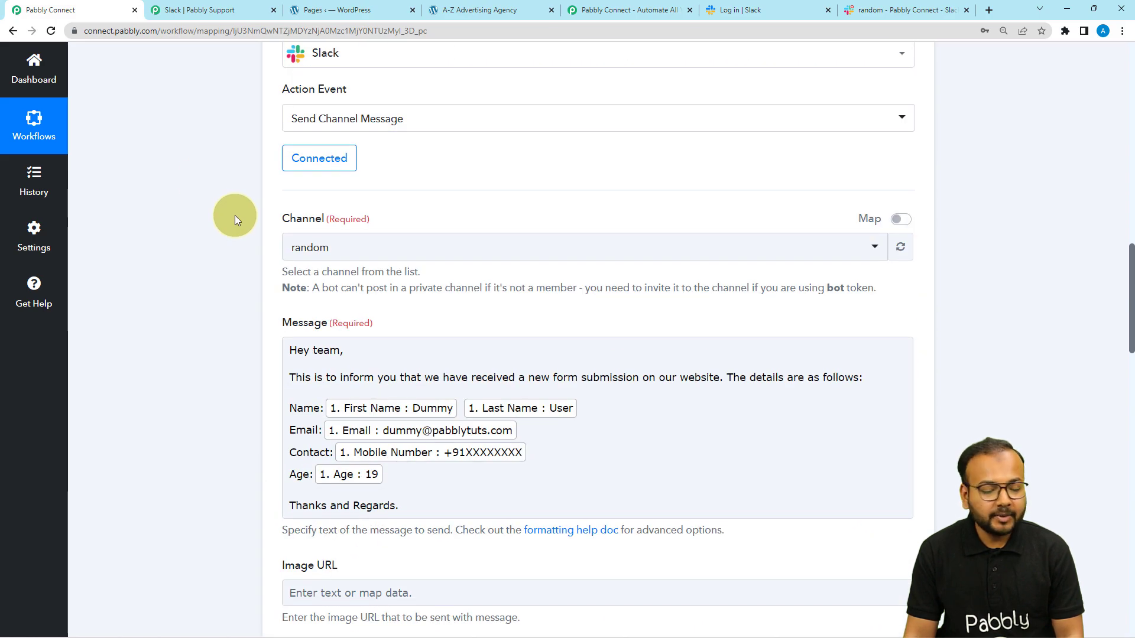
Collapse the Slack Send Channel Message action and the Webhook capture trigger.
scroll(259, 325, up, 4)
scroll(259, 324, up, 2)
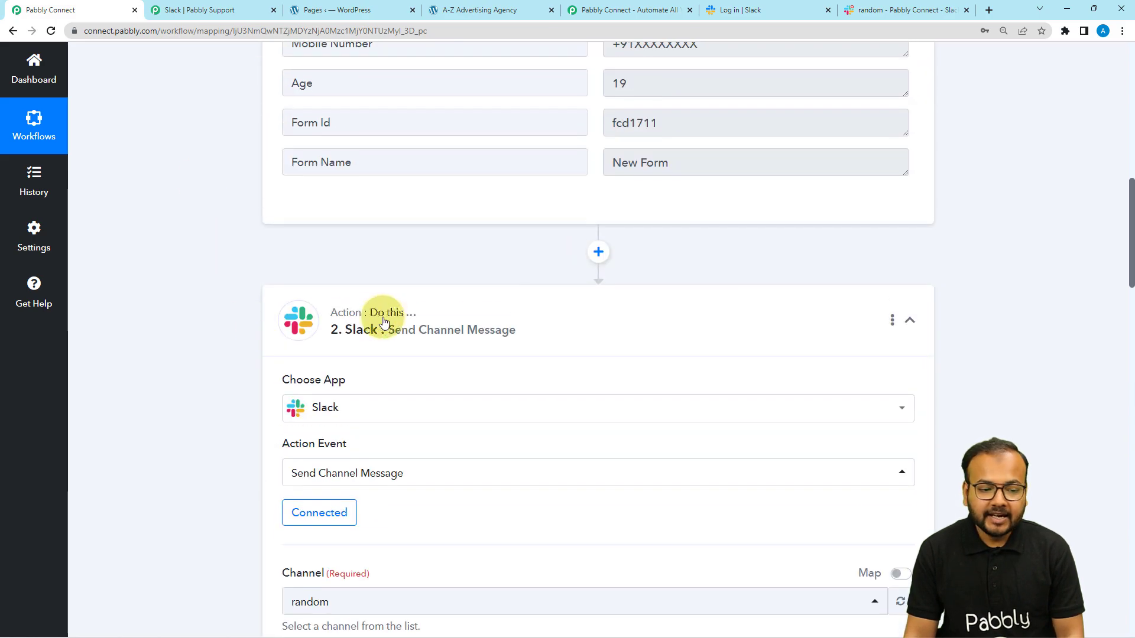
click(391, 314)
scroll(181, 298, up, 8)
scroll(181, 297, up, 4)
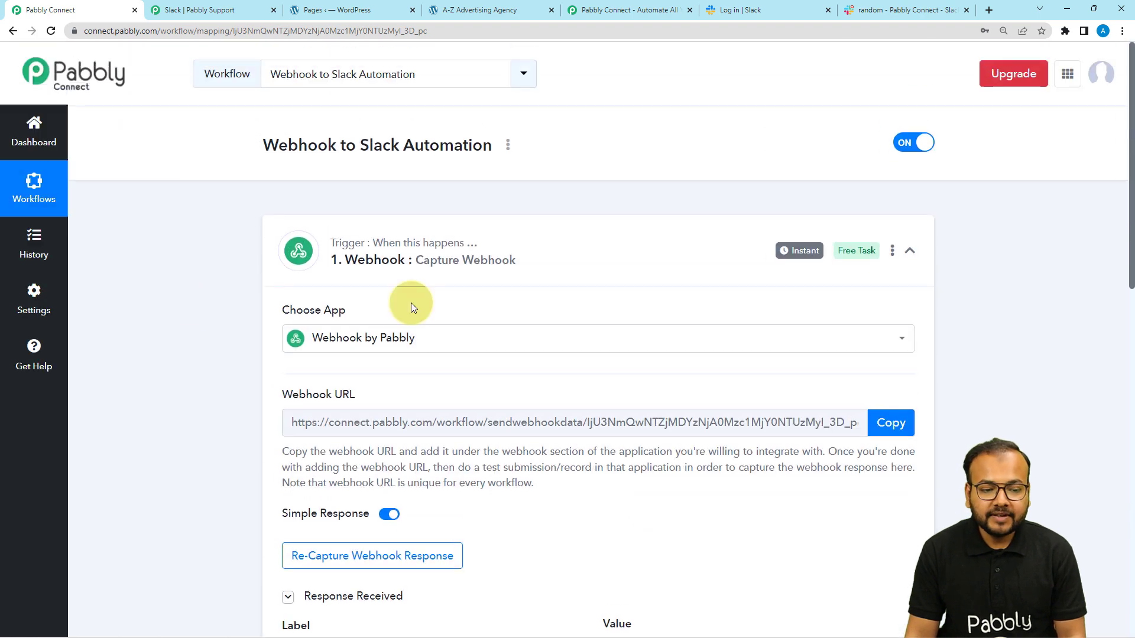
click(444, 285)
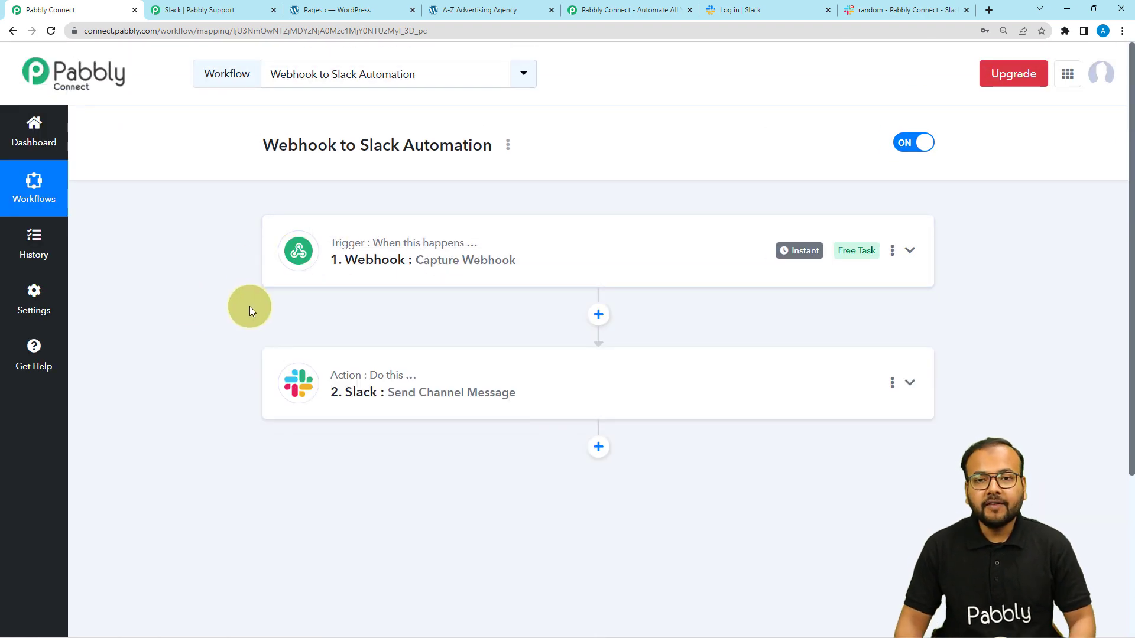